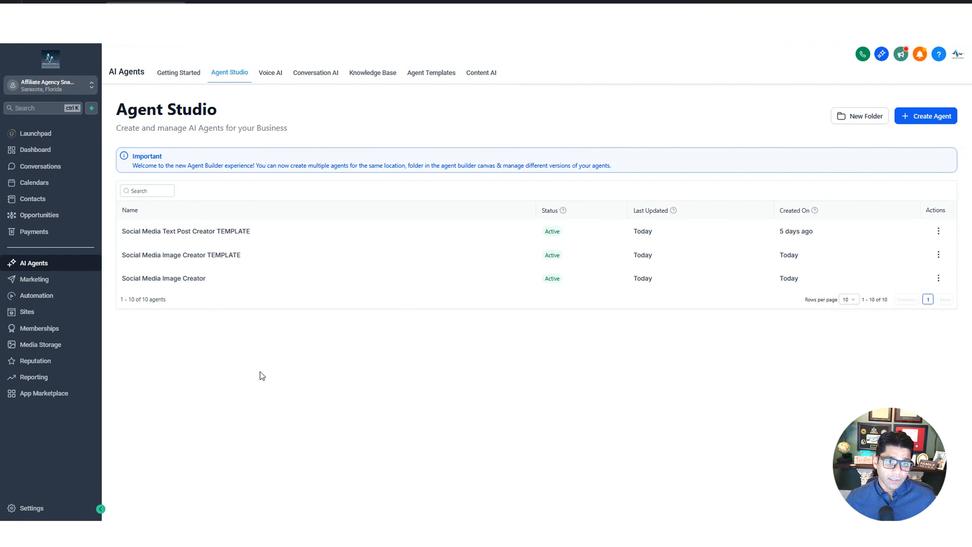
Create an agent named Social Media Video Generator with the description "A custom agent to generate short videos using VEO 3"
click(935, 121)
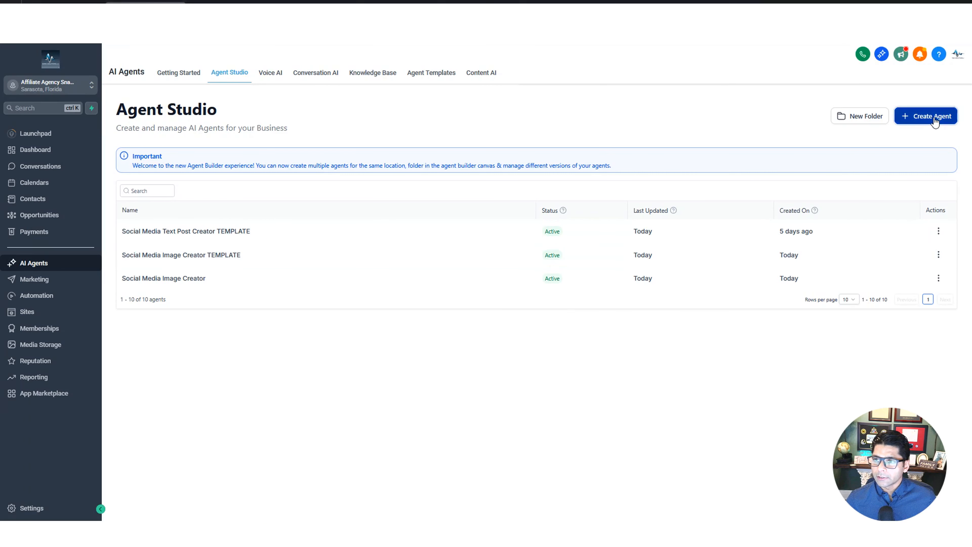
triple_click(412, 245)
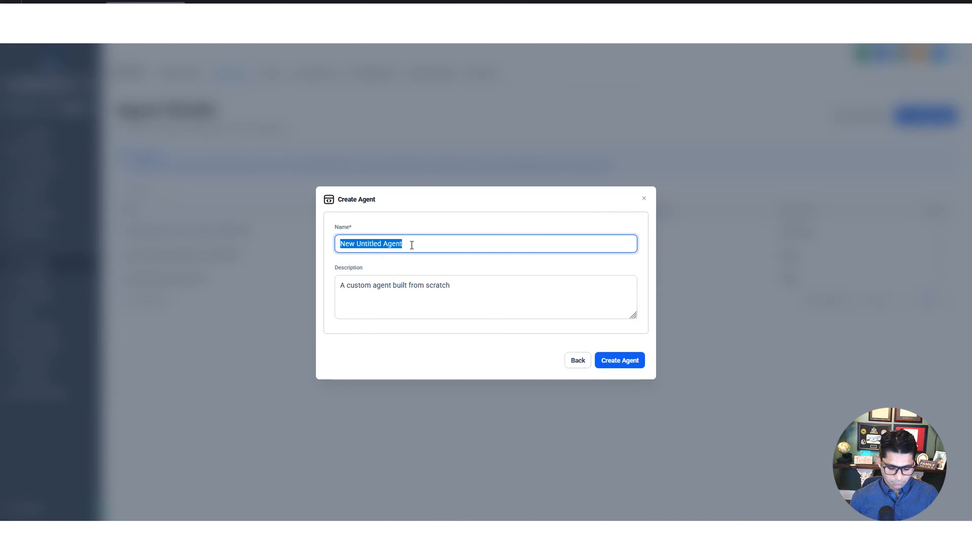
text(Social Media )
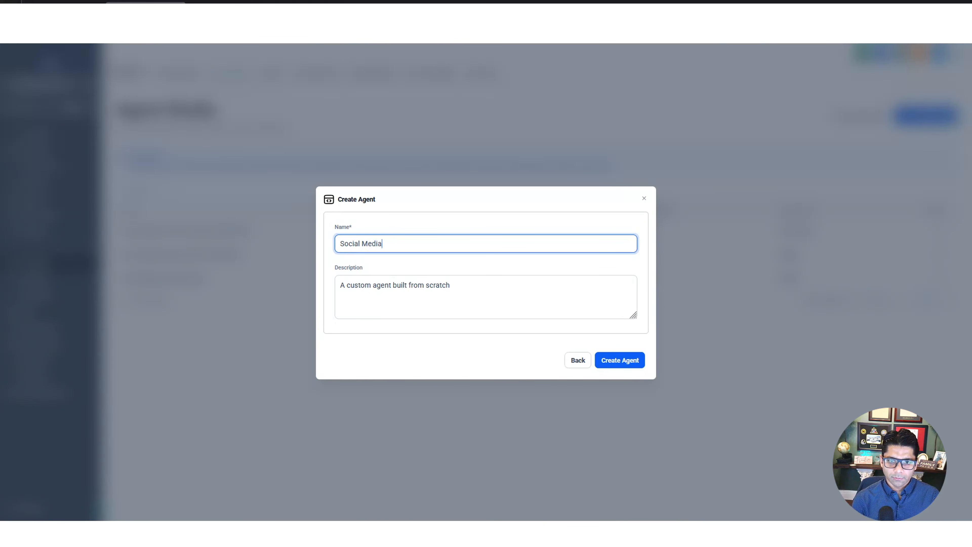
text(Video Generator)
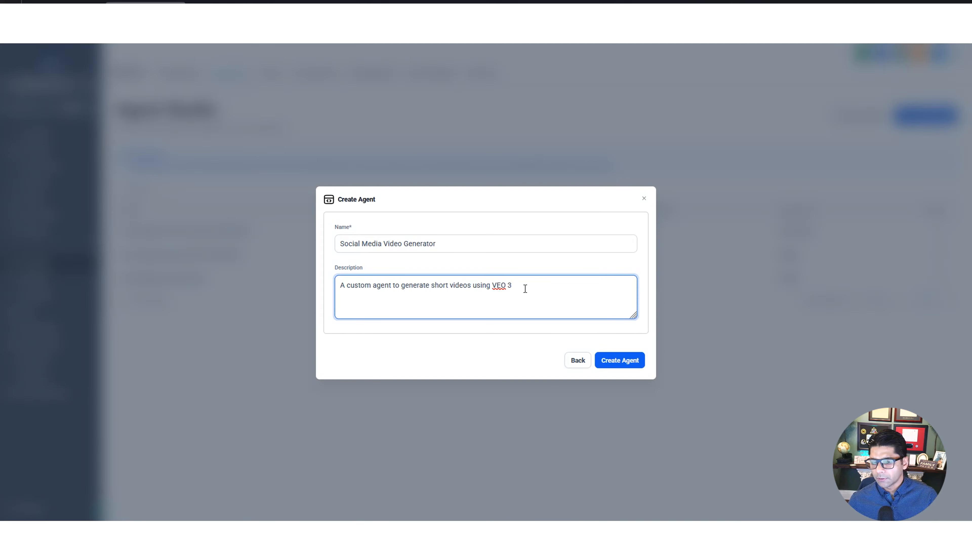
click(635, 364)
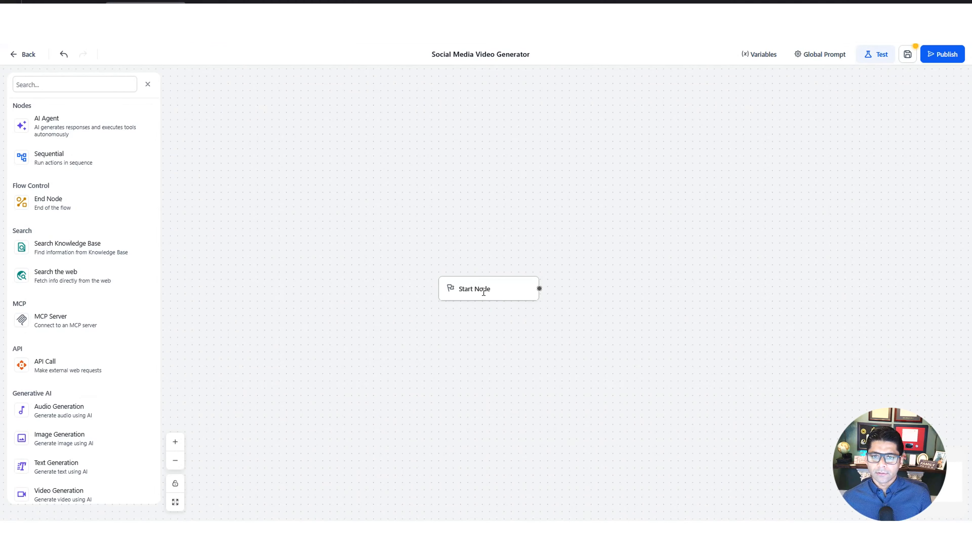
Move the Start Node to the upper-left area of the canvas and add a Text Input capture node beside it
drag(497, 299, 302, 241)
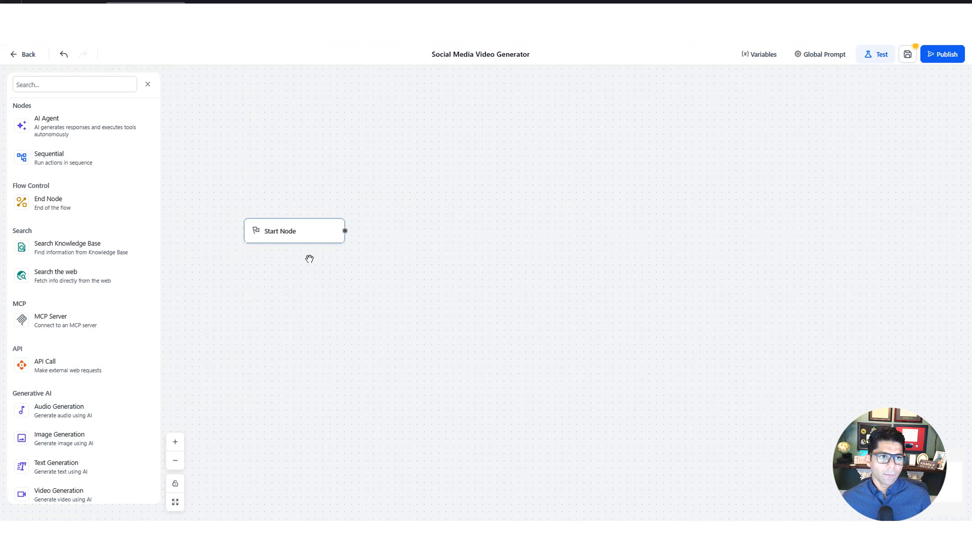
scroll(100, 268, down, 4)
scroll(97, 280, up, 3)
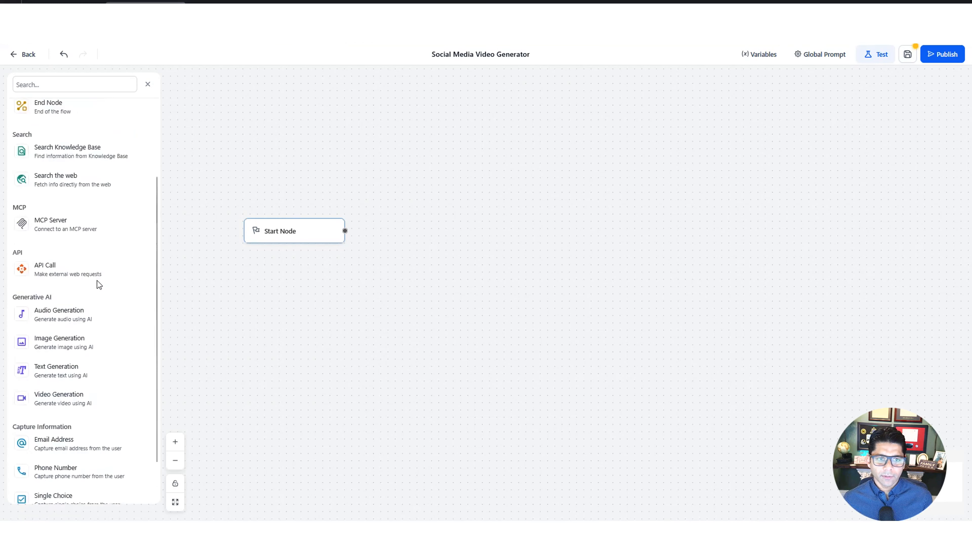
scroll(97, 280, down, 3)
scroll(98, 284, up, 3)
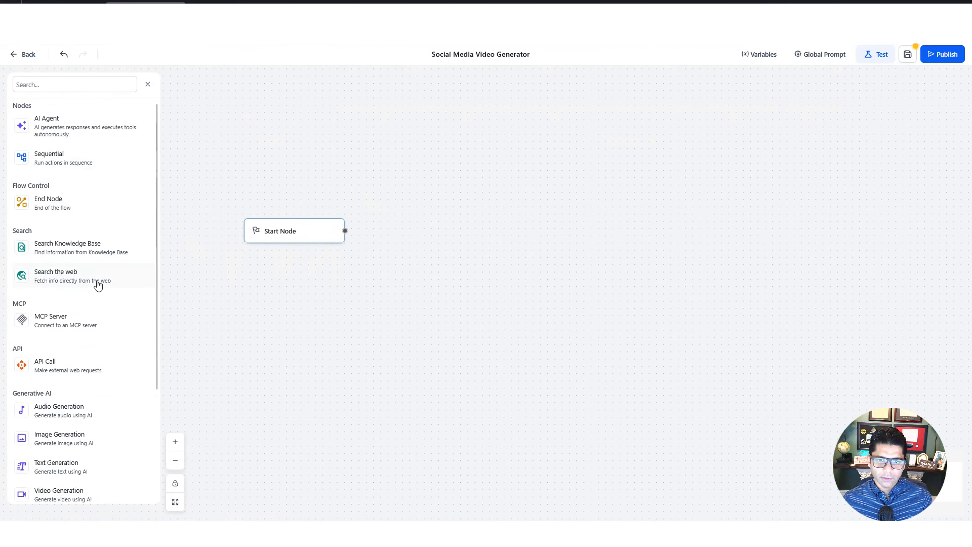
scroll(98, 284, down, 3)
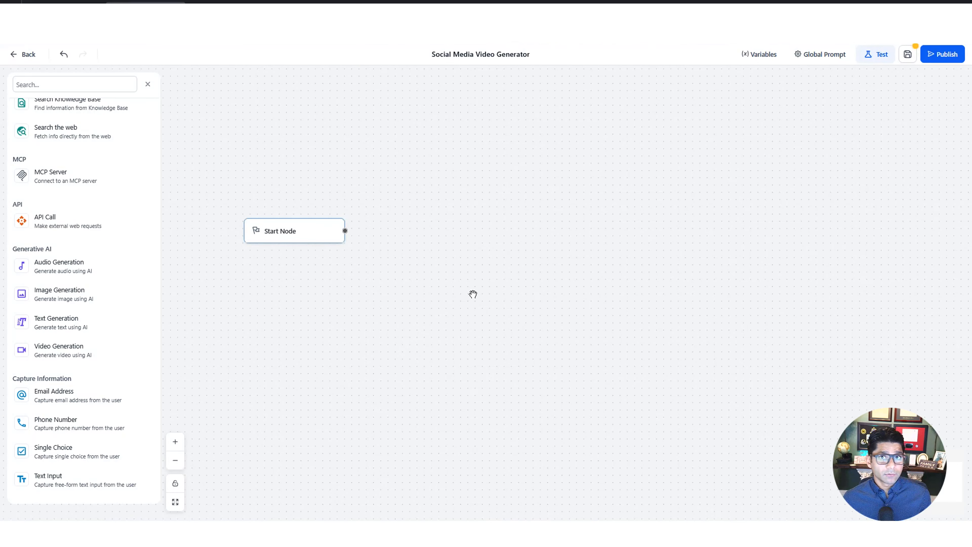
drag(48, 482, 413, 233)
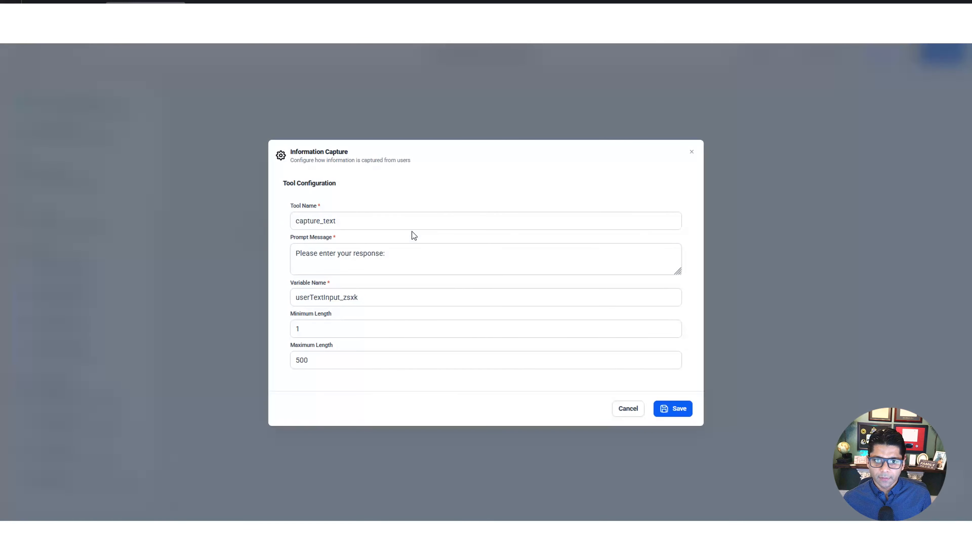
Change the text capture's prompt message to "Please enter your niche:"
double_click(367, 222)
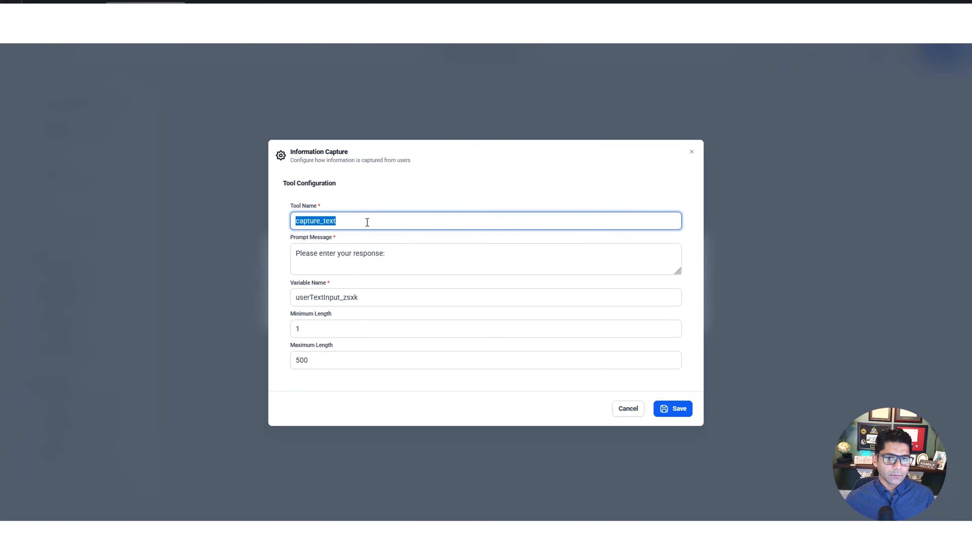
click(368, 222)
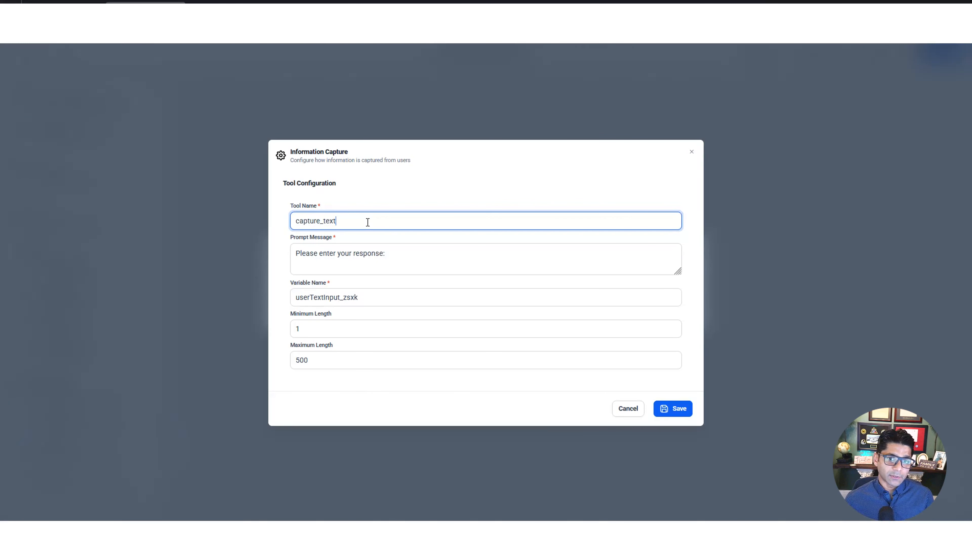
click(411, 253)
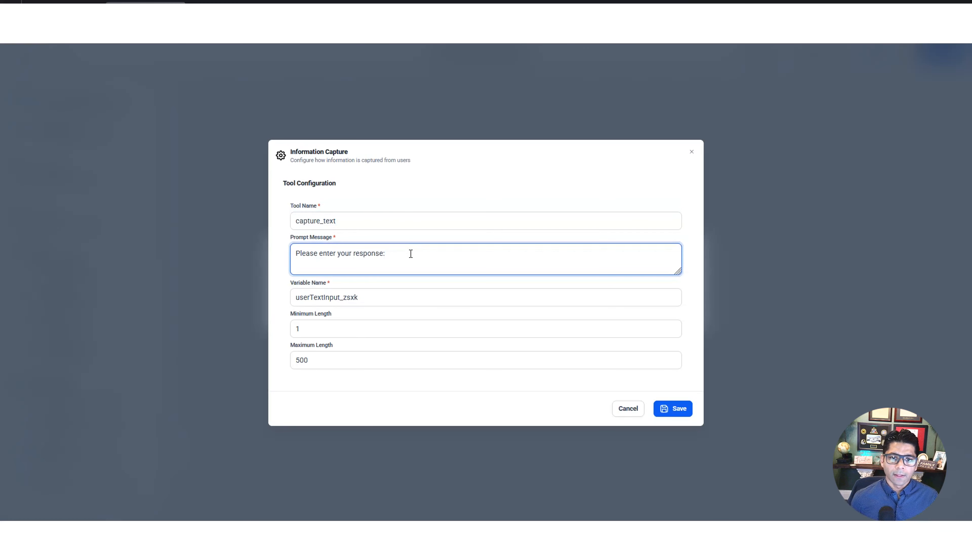
double_click(410, 253)
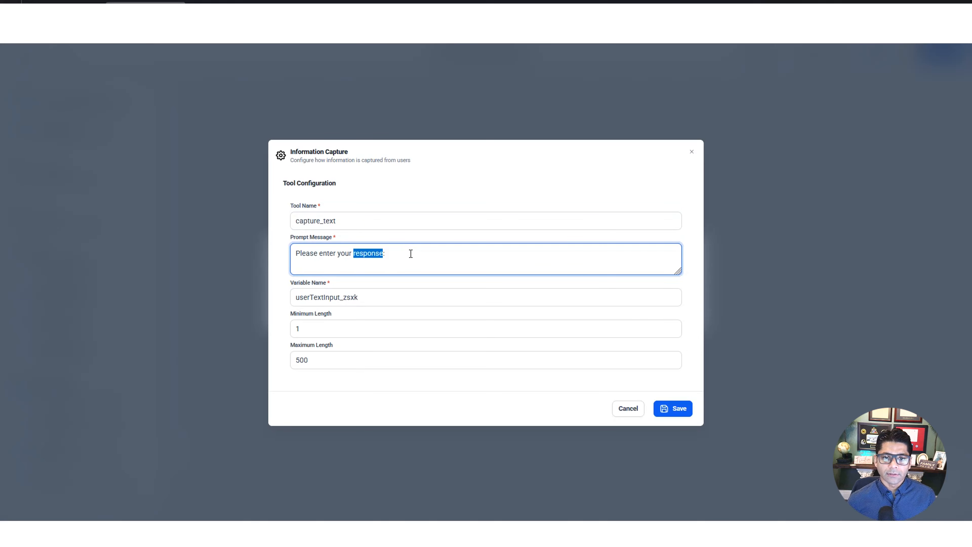
key(BackSpace)
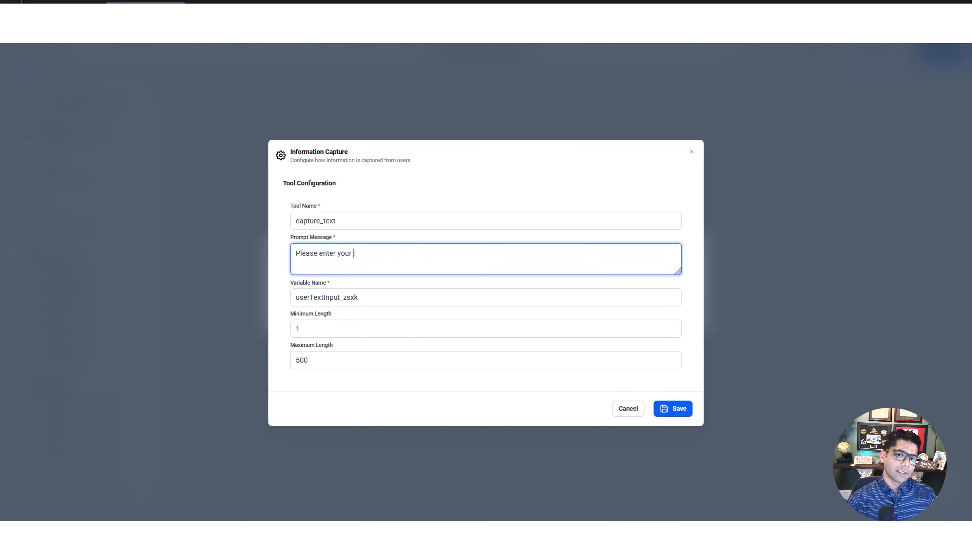
text(niche)
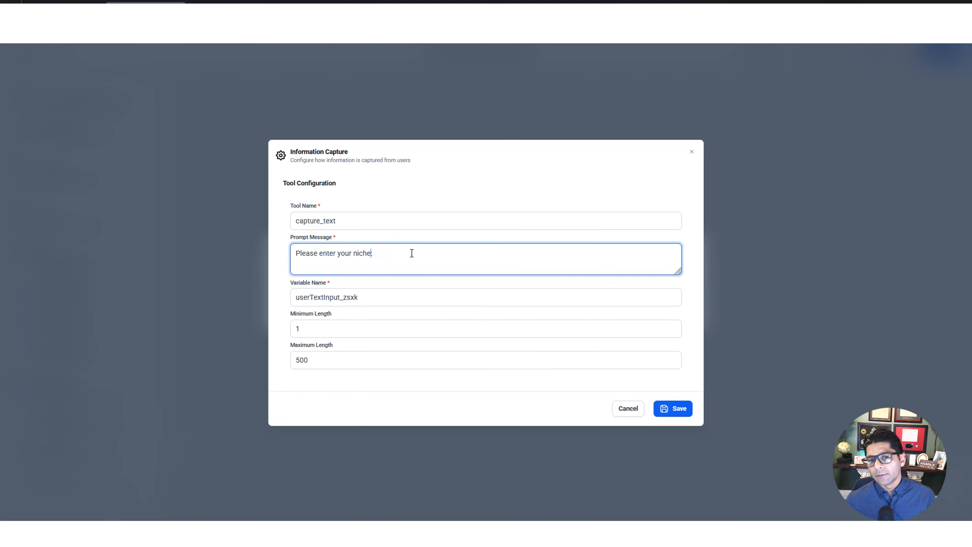
key(End)
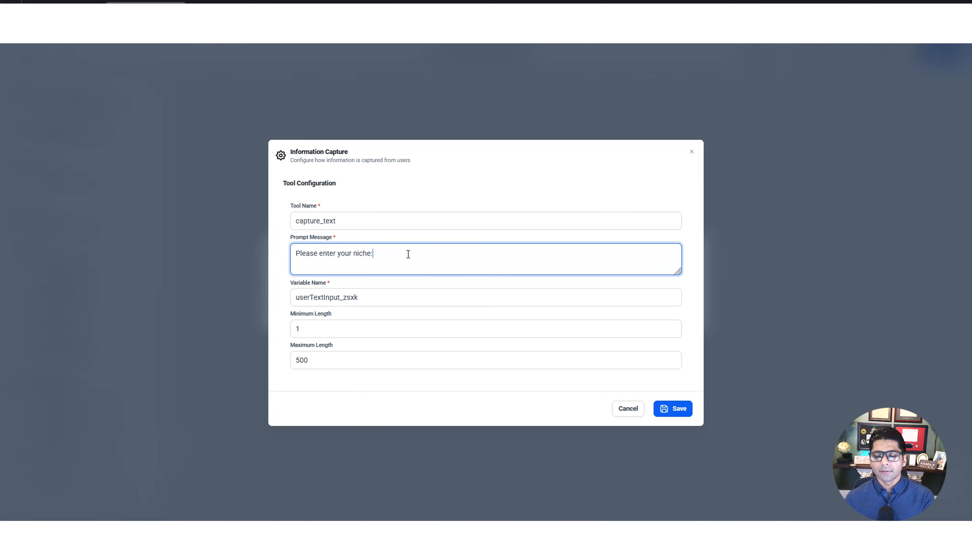
Name the capture variable inputs_niche, save the configuration, and place the Sequential Node just right of the Start Node
click(369, 299)
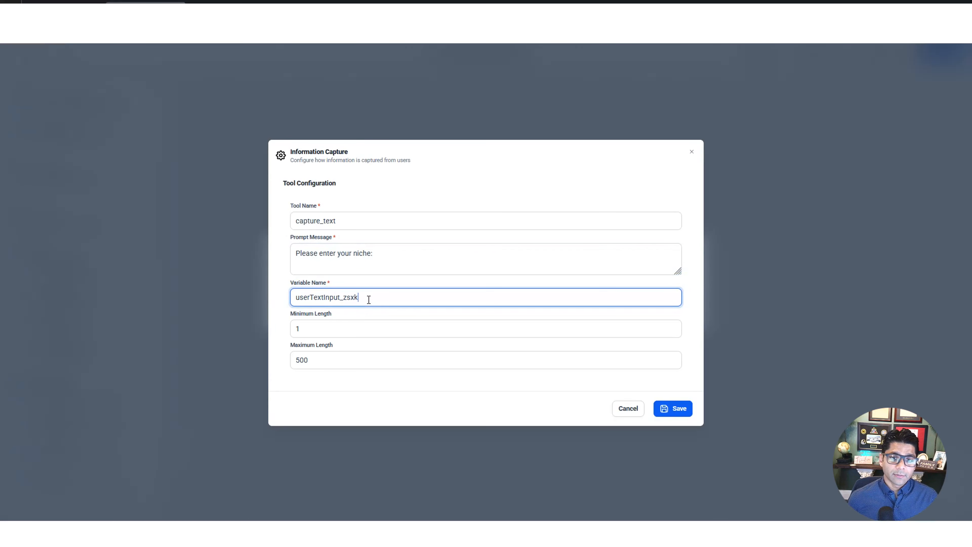
double_click(369, 299)
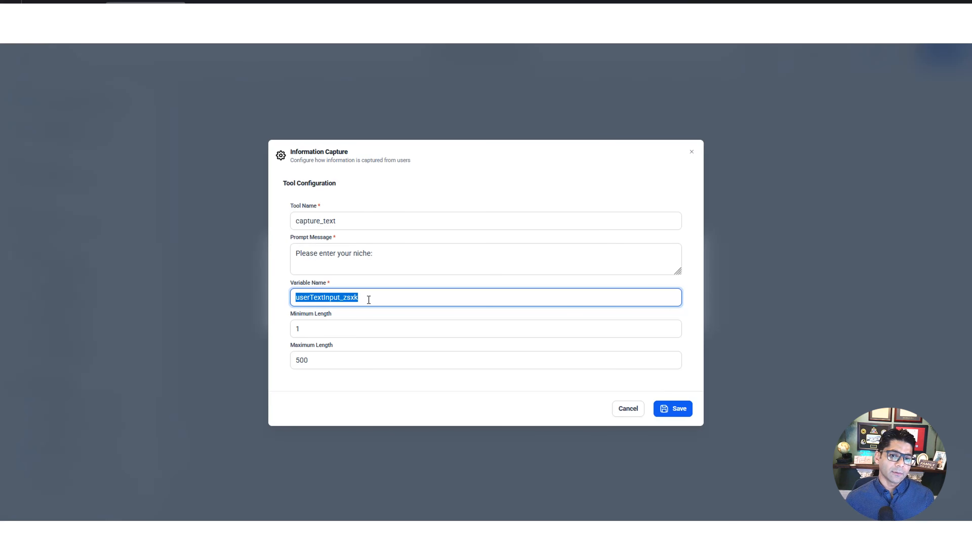
key(BackSpace)
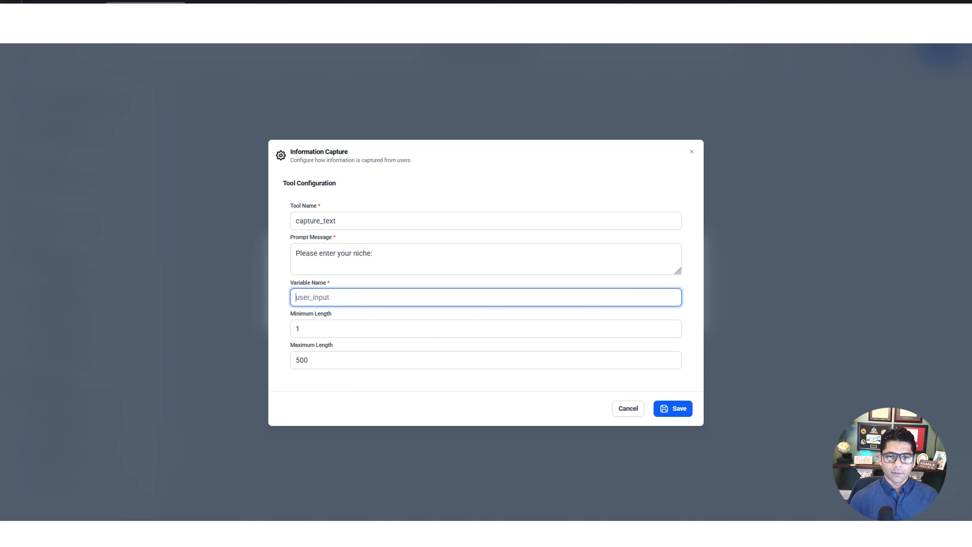
text(inpu)
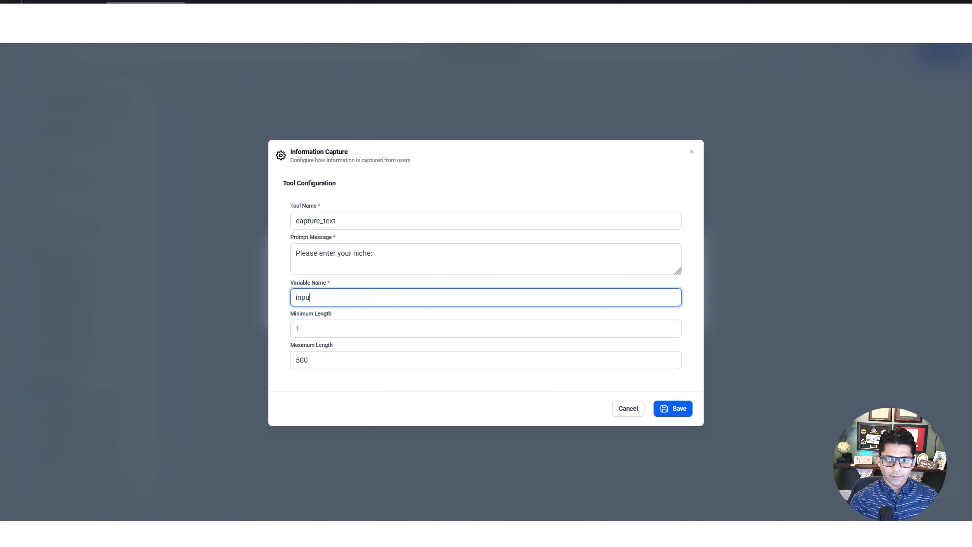
text(ts_niche)
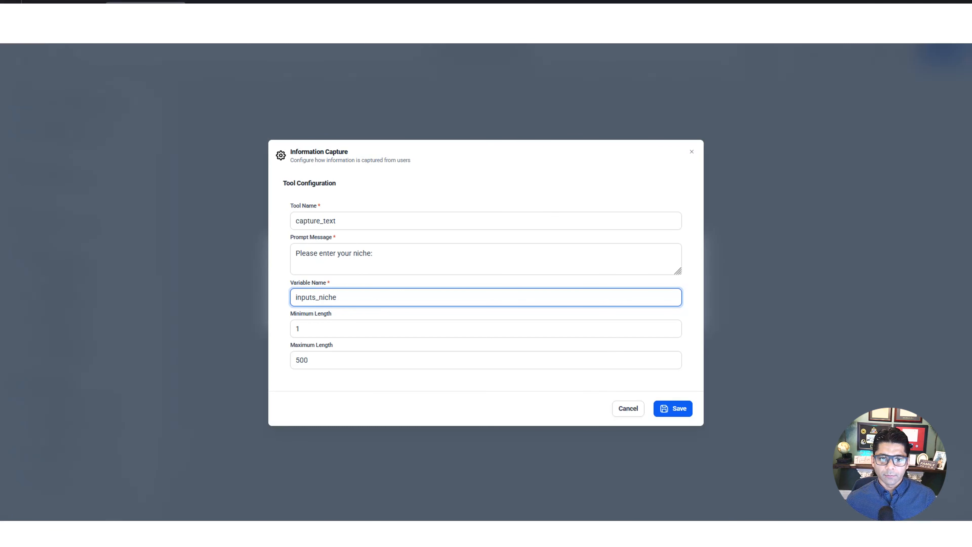
click(336, 332)
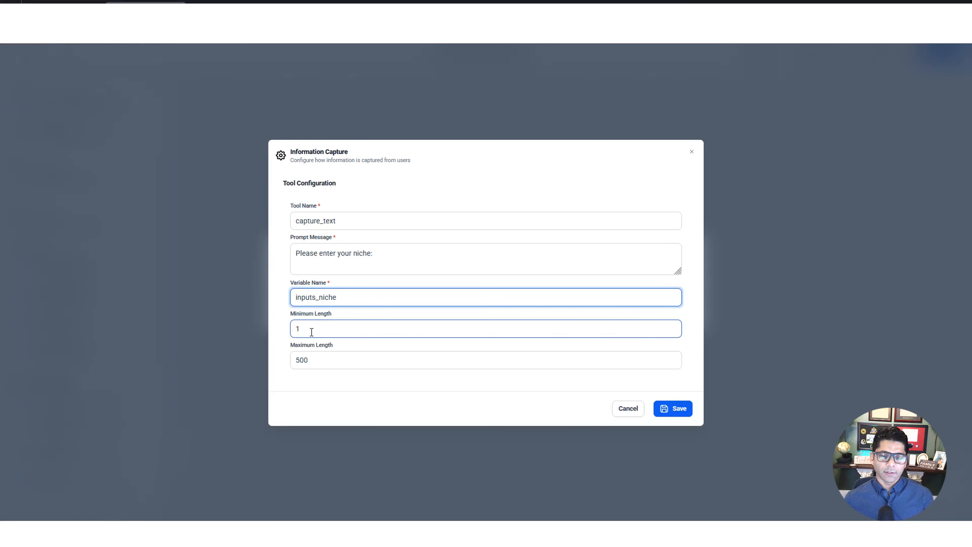
click(327, 363)
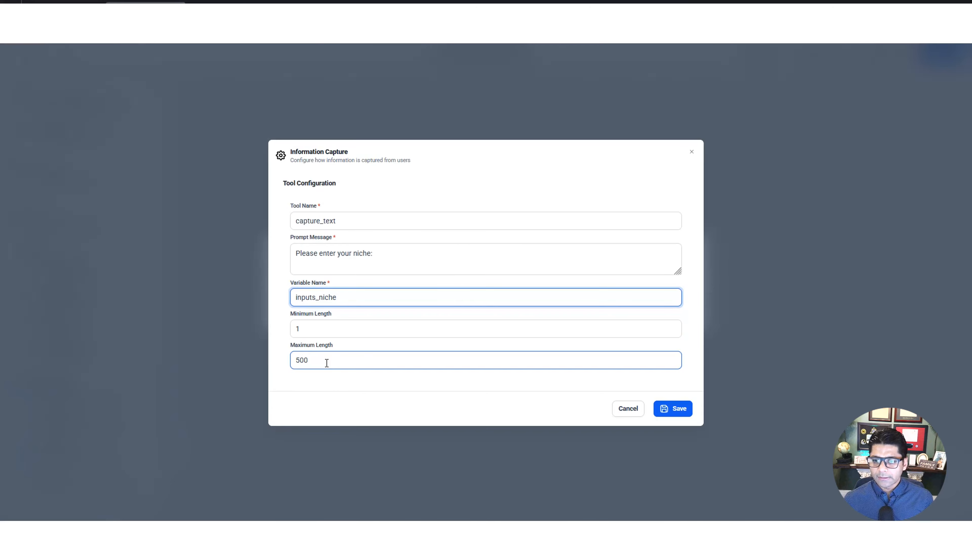
click(673, 408)
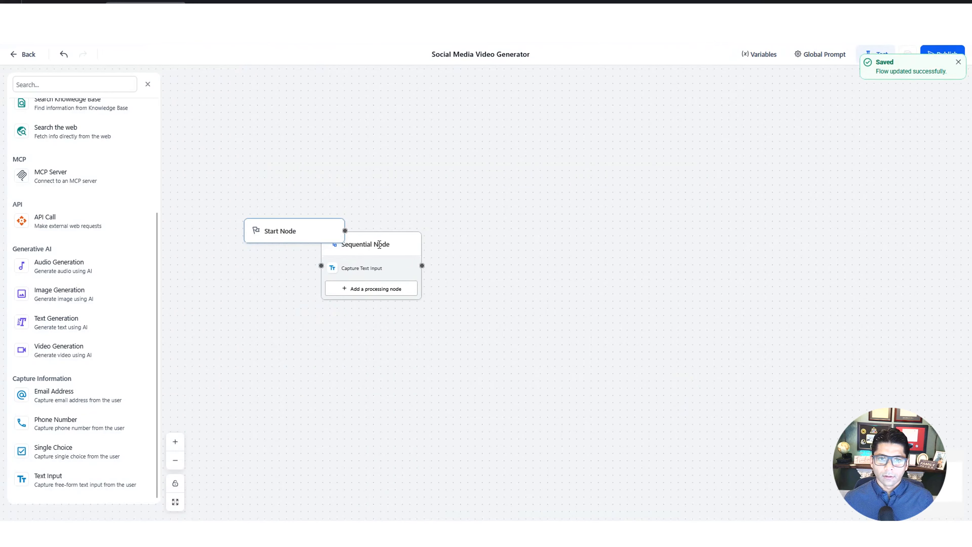
drag(380, 245, 431, 210)
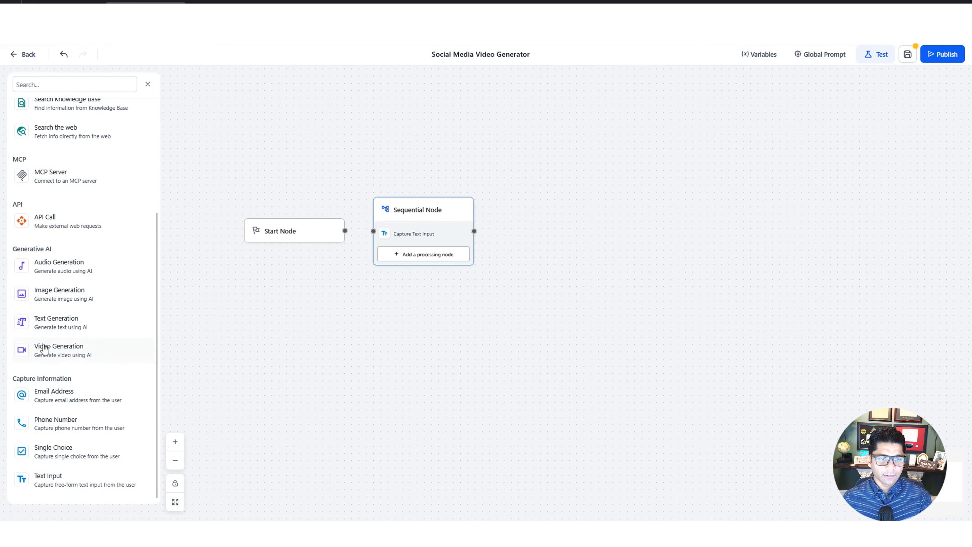
Add a Video Generation node and paste a prompt for a visually stunning, realistic, text-free promotional short video in the {{runtime.inputs_niche}} niche
drag(58, 356, 571, 238)
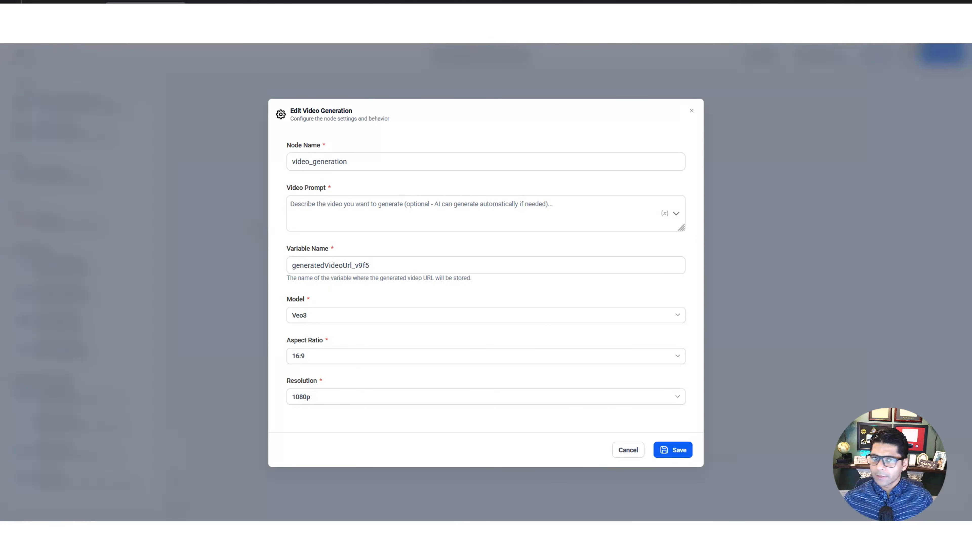
click(326, 213)
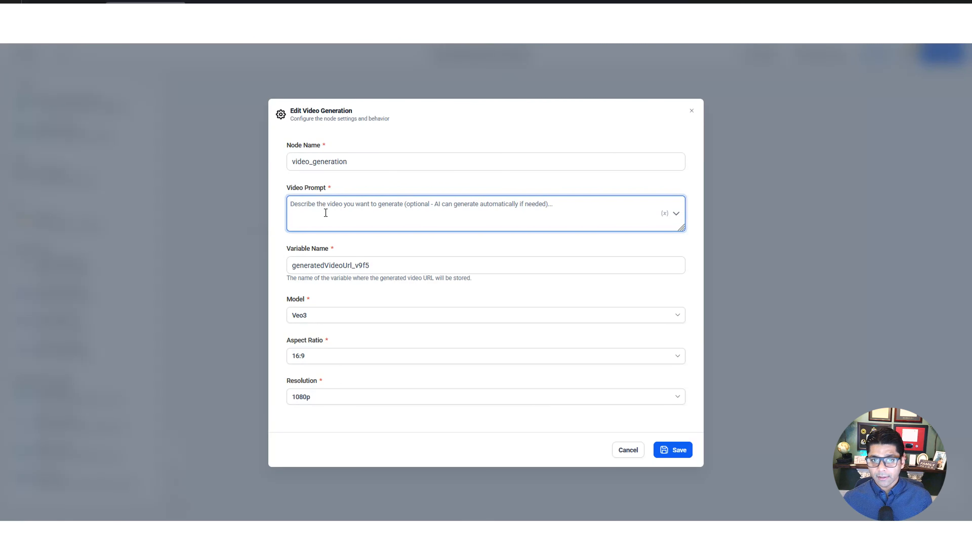
text(Create a visually stunning, realistic short video for a business promoting its services in the {{runtime.inputs_niche}} niche. The video should capture dynamic scenes, engaging visuals, and professional details that instantly convey the essence and value of the niche. Use impactful lighting, smooth camera movements, and compelling storytelling all without including any text, letters, or numbers making it perfect for social media promotion.)
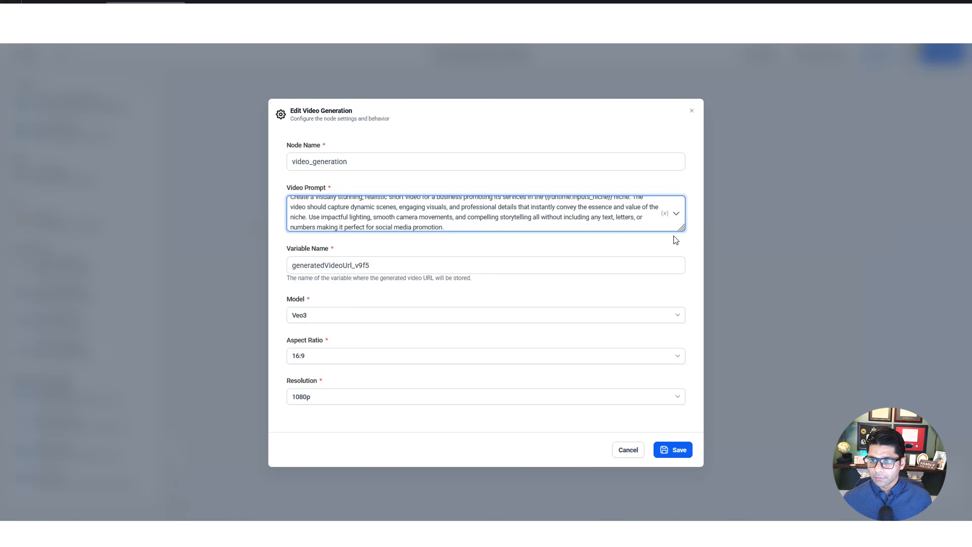
drag(682, 229, 682, 267)
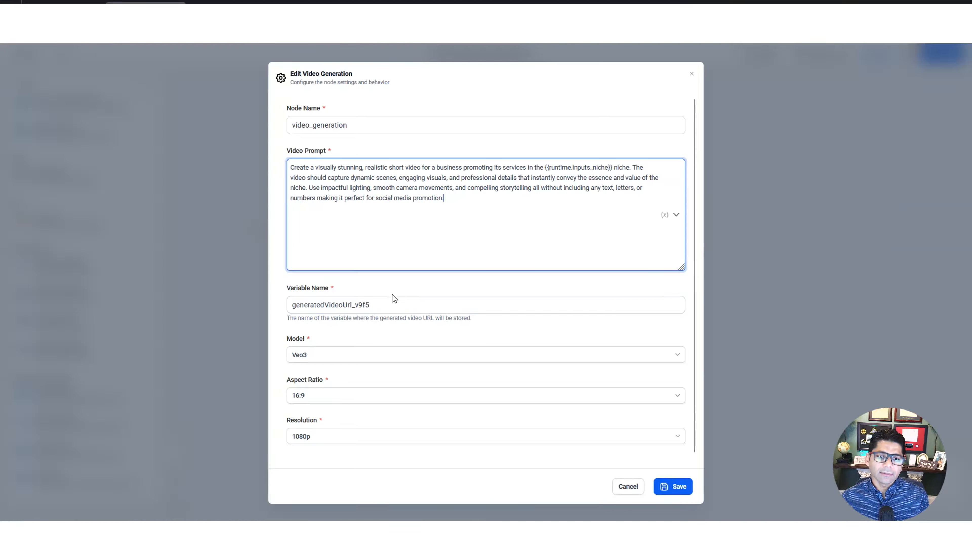
drag(382, 302, 284, 303)
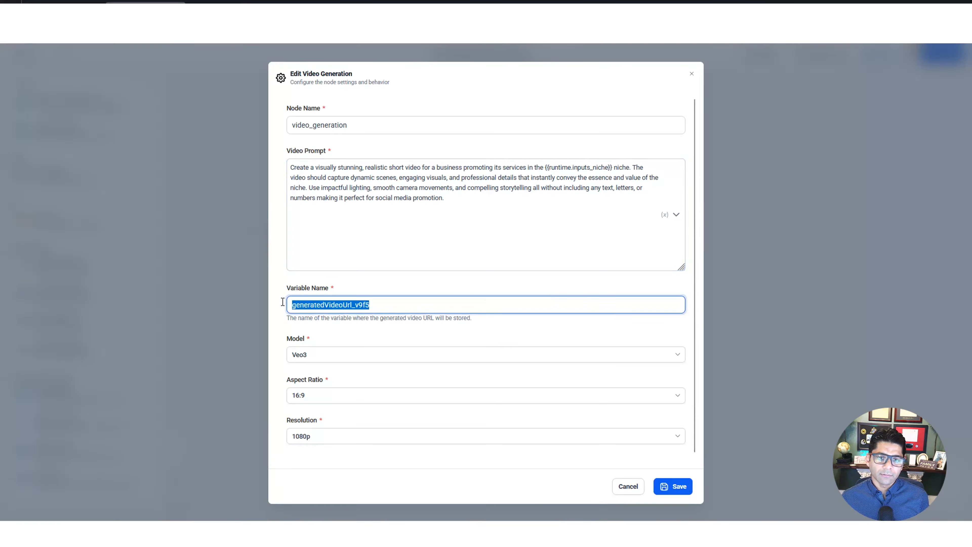
click(349, 328)
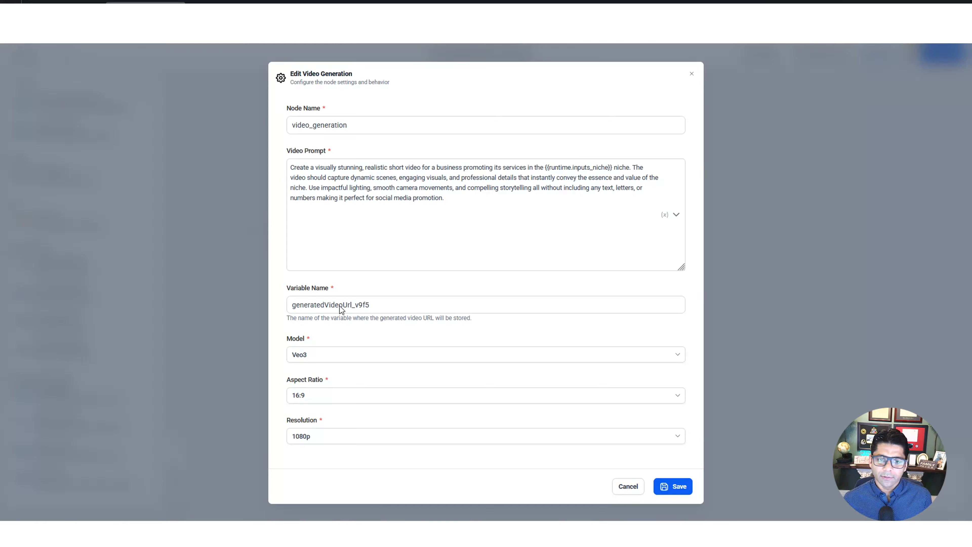
Set the video generation model to Veo3 Fast with a 16:9 aspect ratio and 720p resolution, and save the node
click(352, 360)
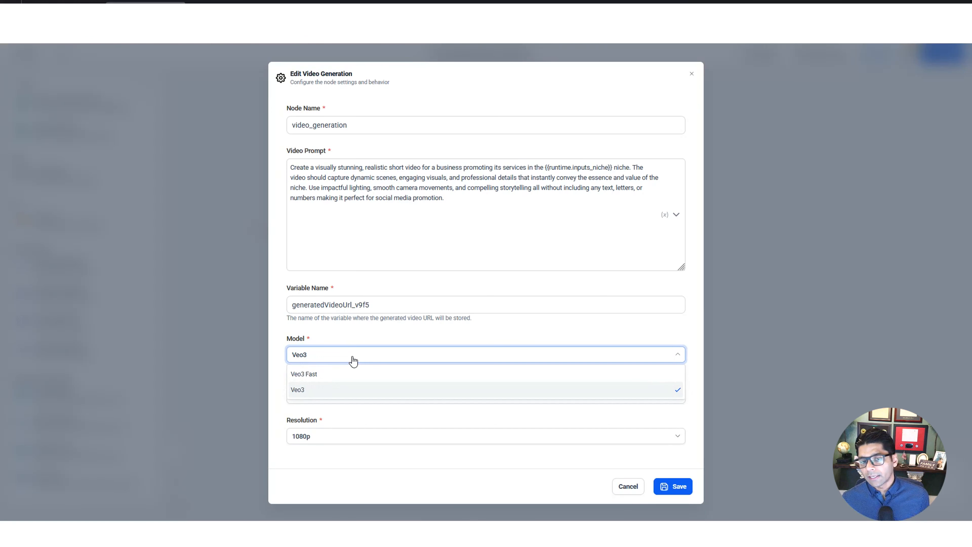
click(358, 375)
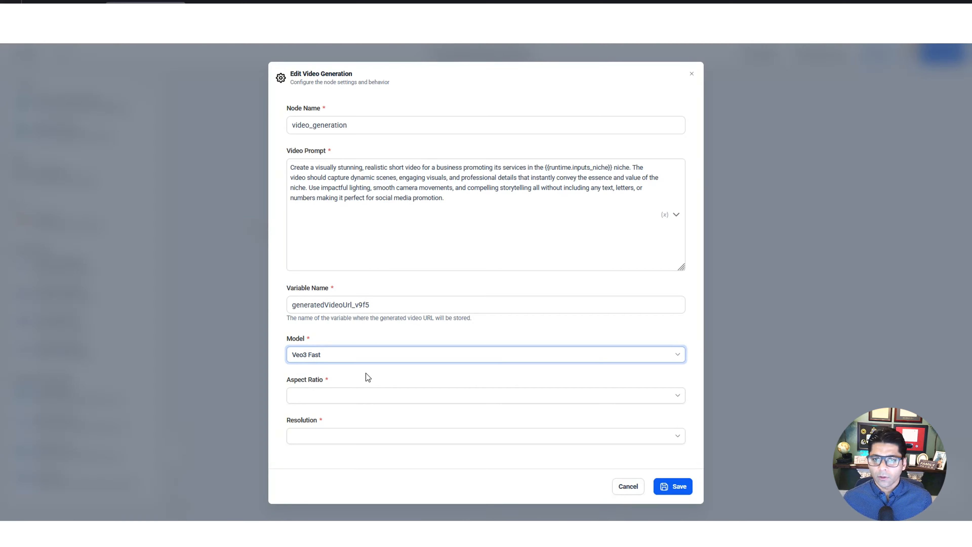
click(369, 400)
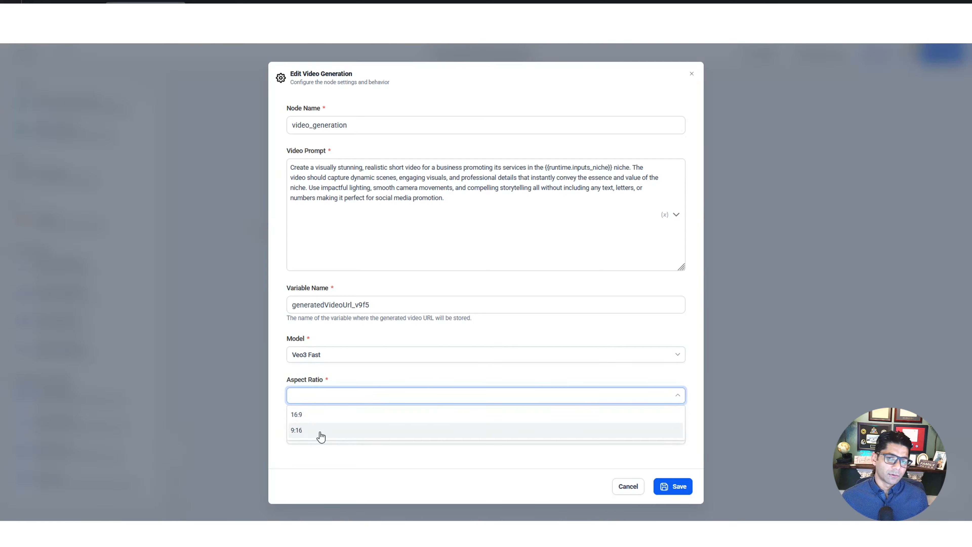
click(324, 417)
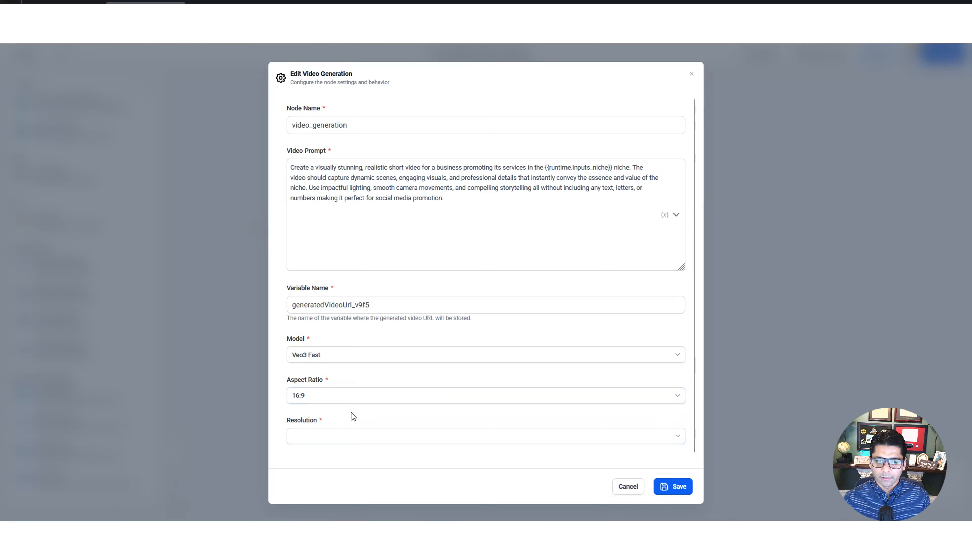
click(346, 439)
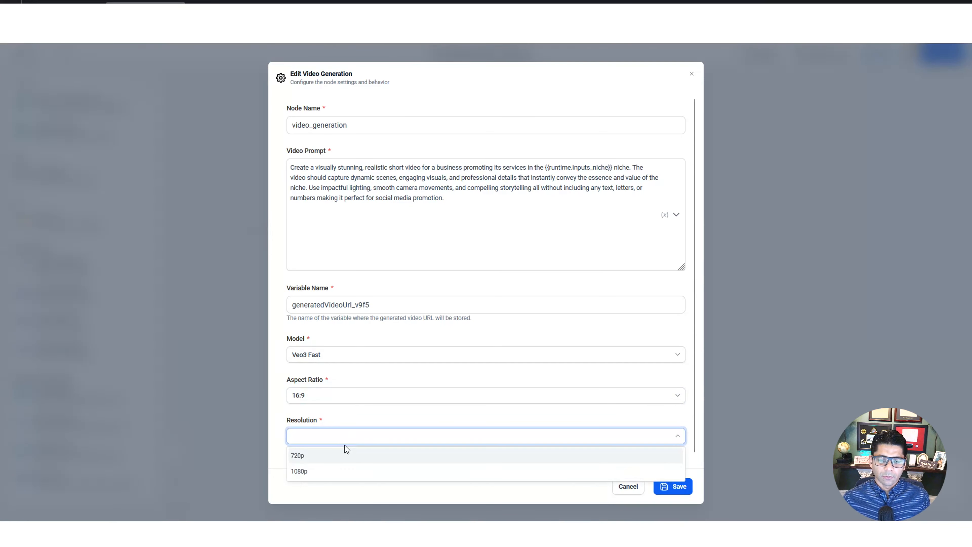
click(344, 458)
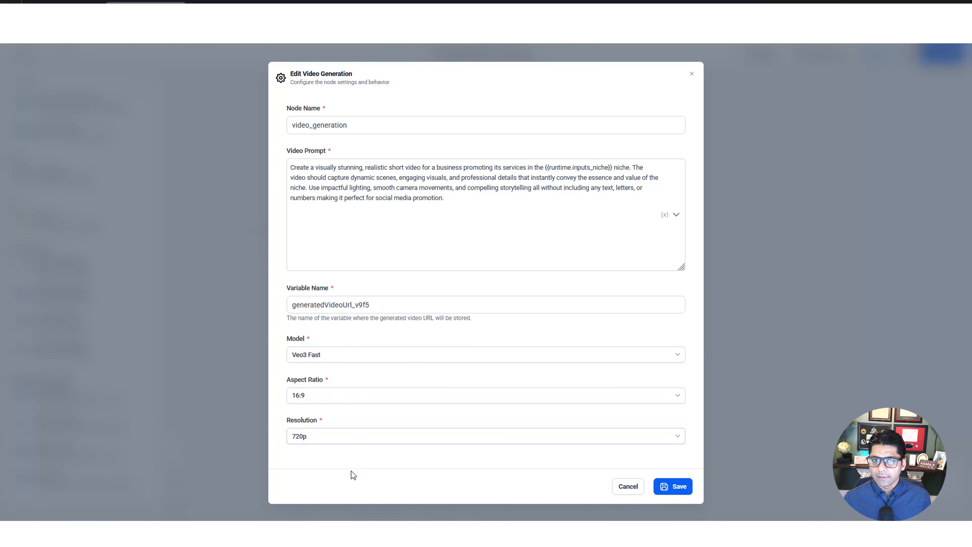
click(670, 487)
Line up the two Sequential Nodes to the right of the Start Node and connect the Start Node to the text capture node
drag(535, 243, 585, 202)
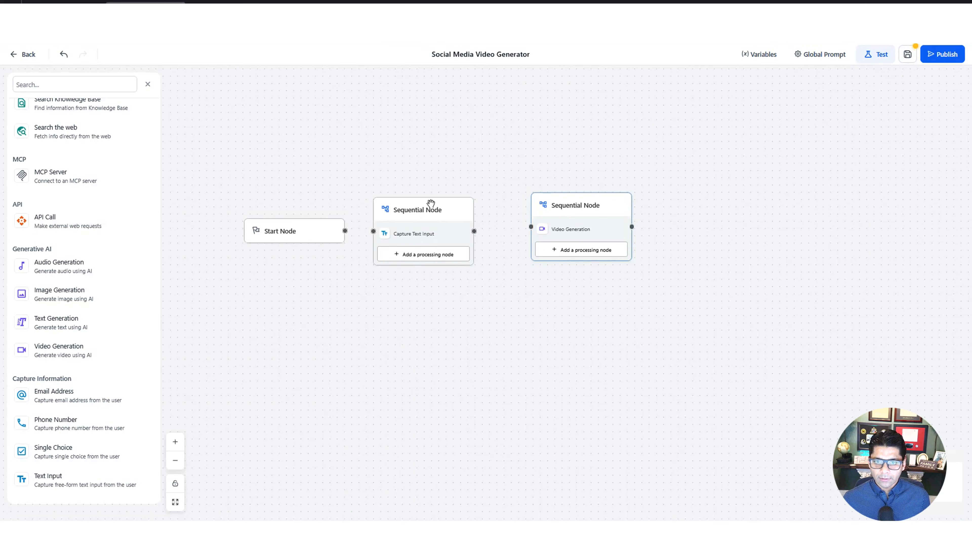
drag(432, 204, 443, 199)
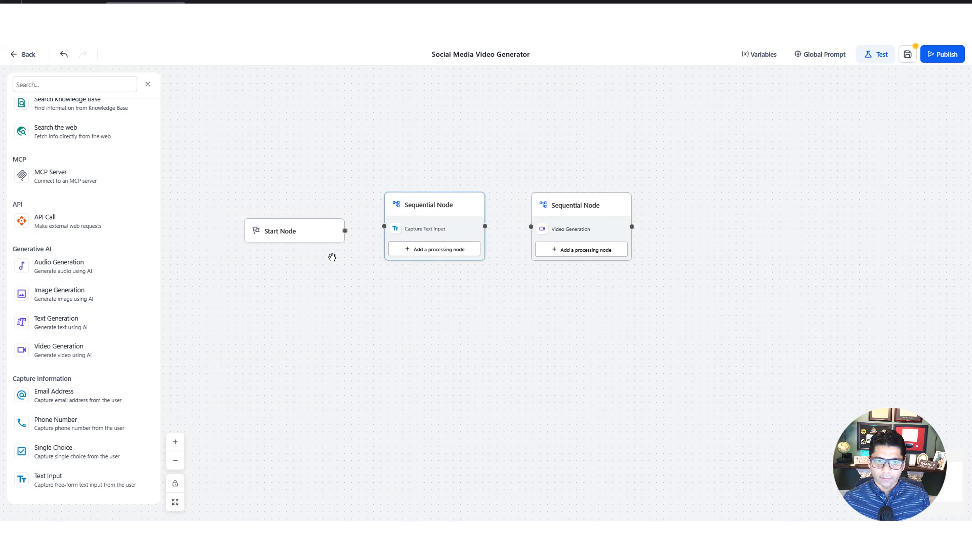
drag(345, 231, 384, 226)
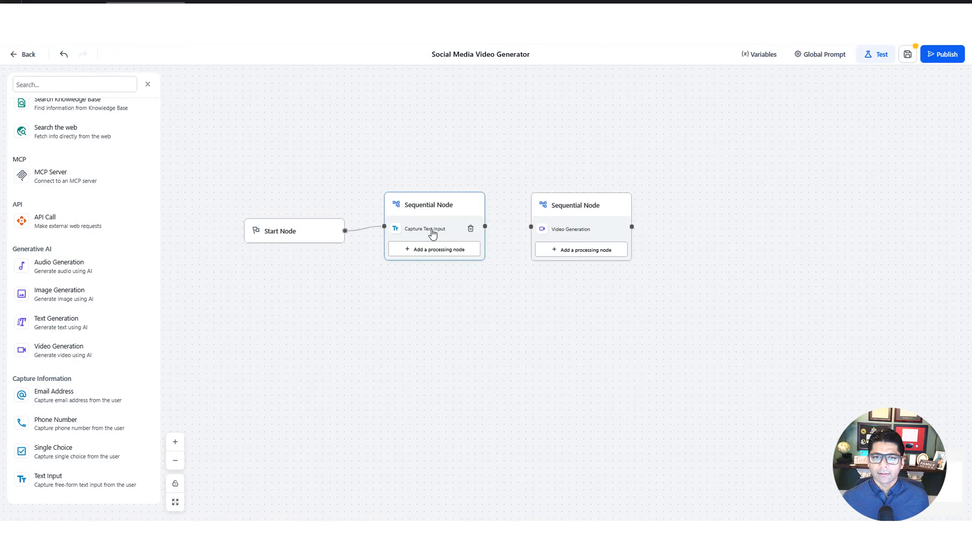
click(433, 230)
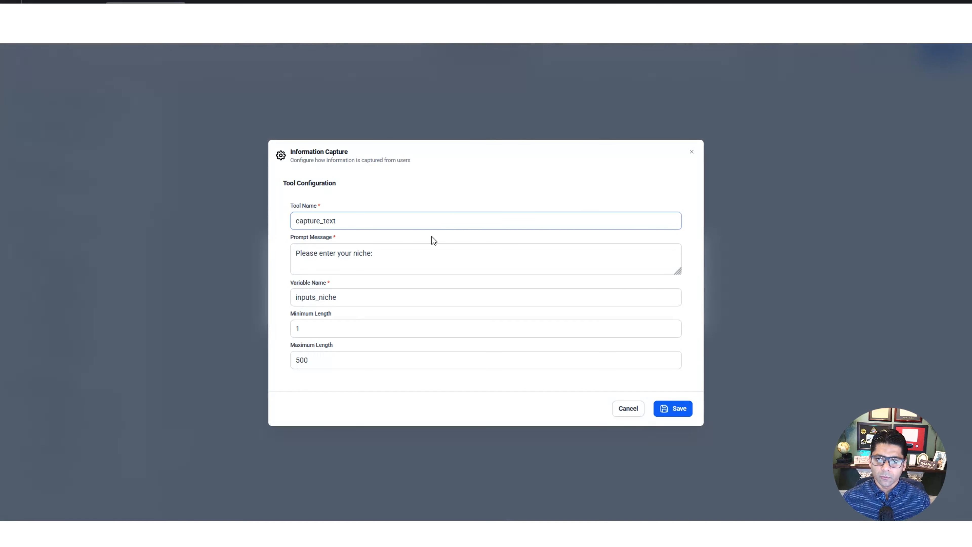
click(692, 151)
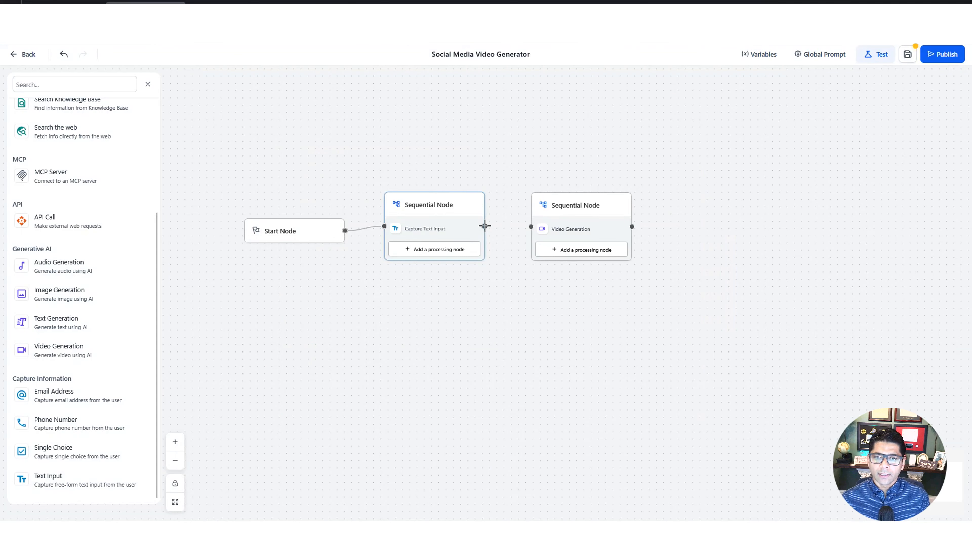
Connect the text capture node to the Video Generation node and label the connection "Generate Video"
drag(485, 225, 532, 228)
click(439, 236)
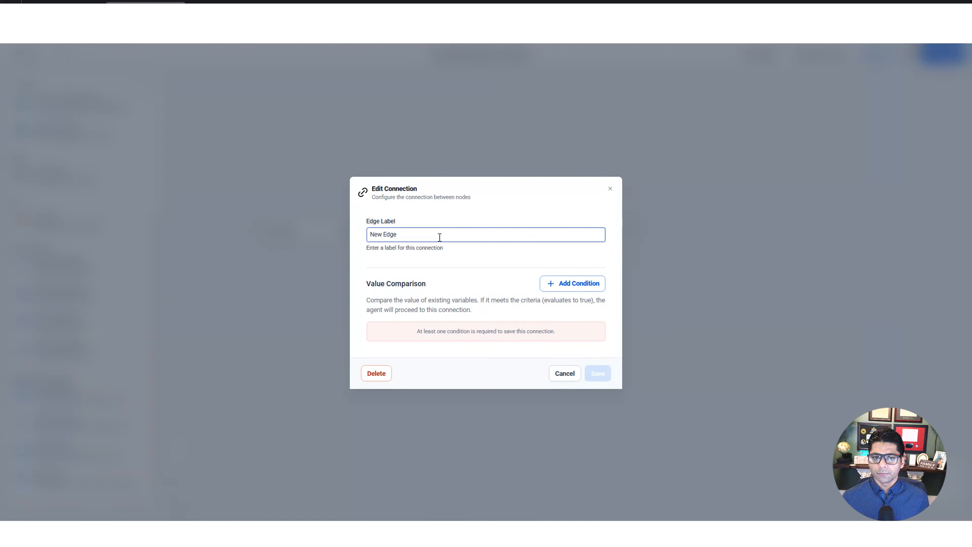
key(ctrl+a)
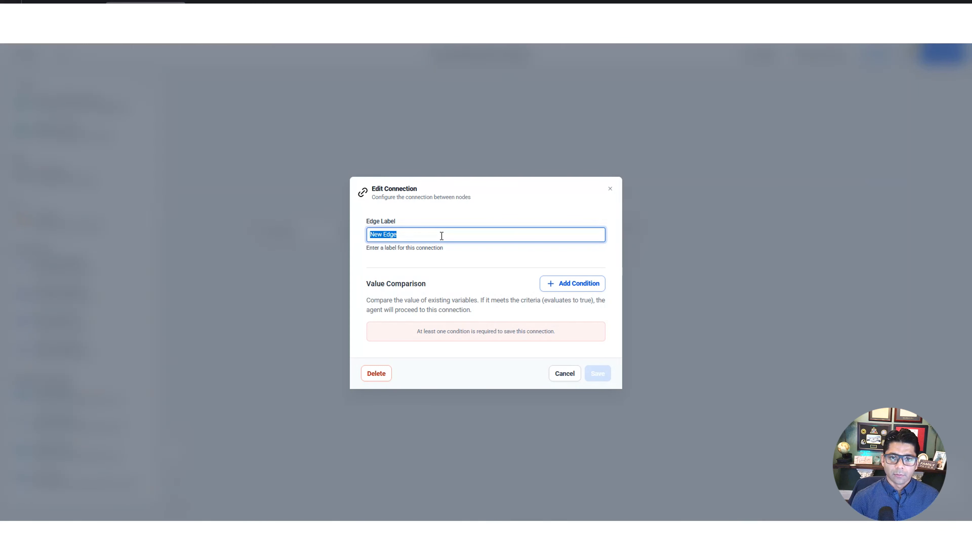
text(Generate )
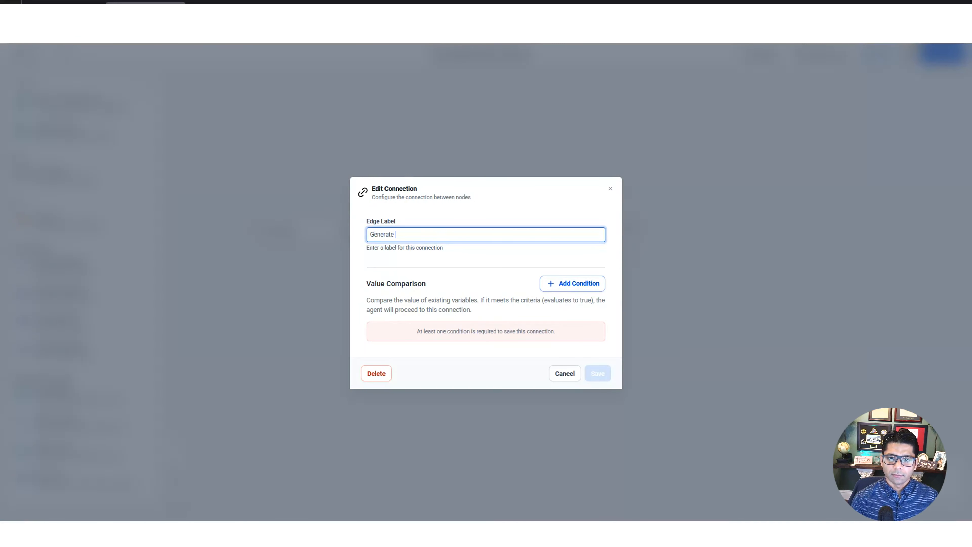
text(Video)
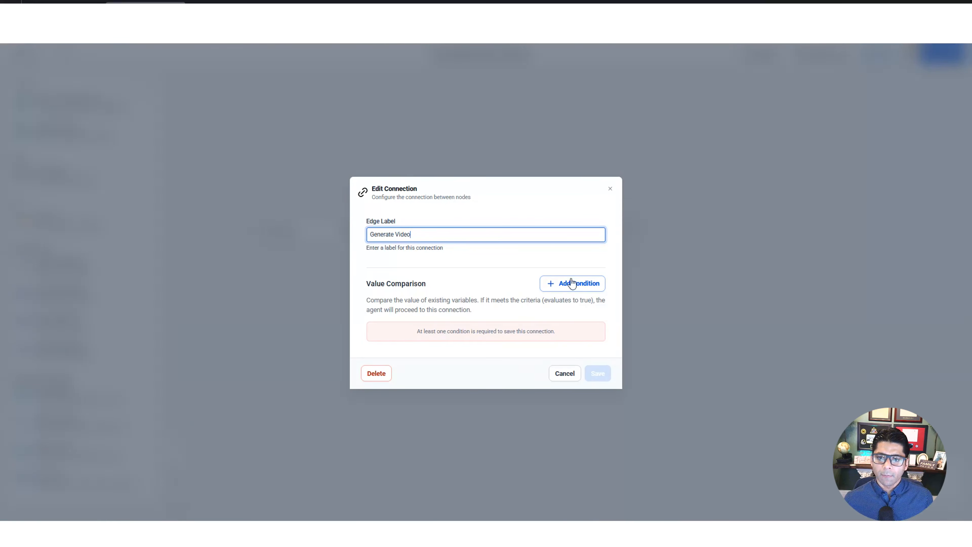
Add a connection condition that {{runtime.inputs_niche}} is not equal to (NEQ) an empty value, save it, and move the video node farther right
click(585, 287)
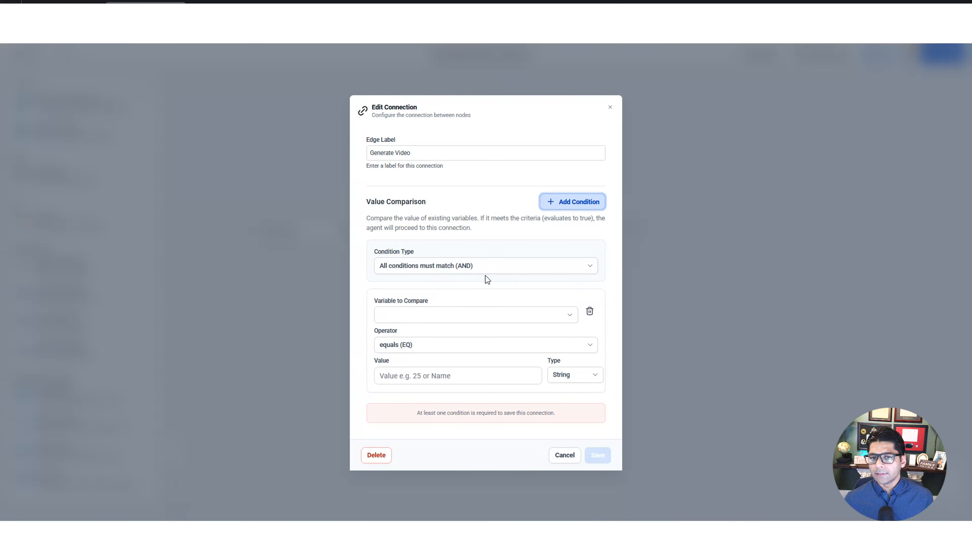
click(455, 318)
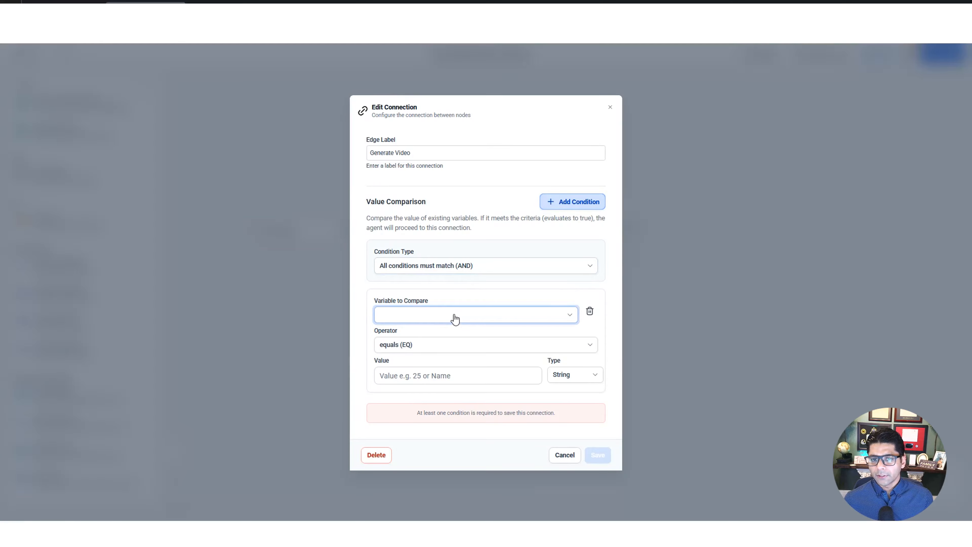
click(454, 318)
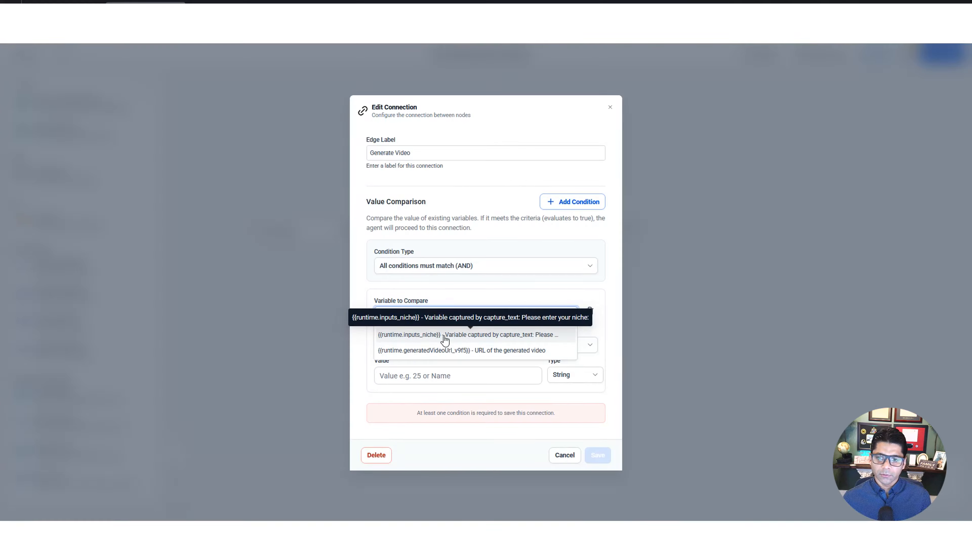
click(430, 339)
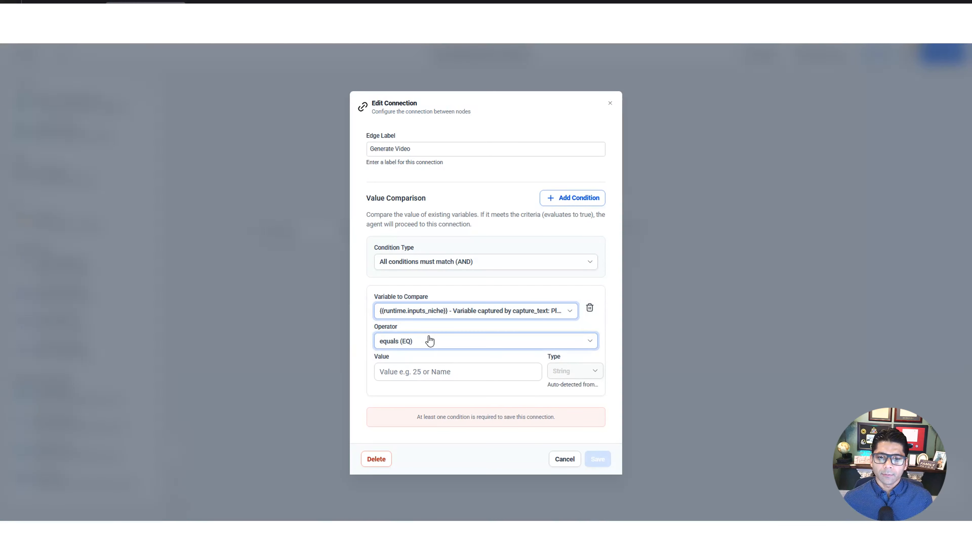
click(429, 340)
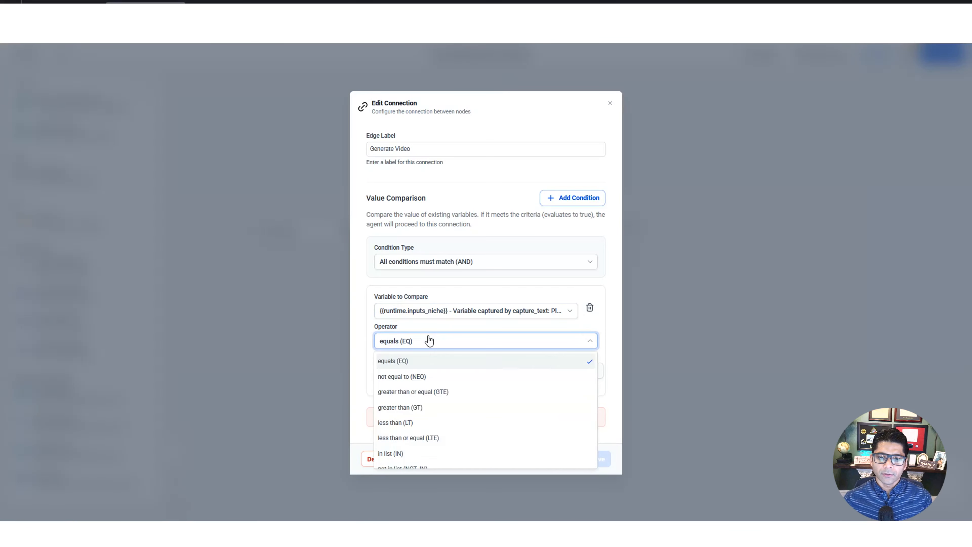
click(487, 379)
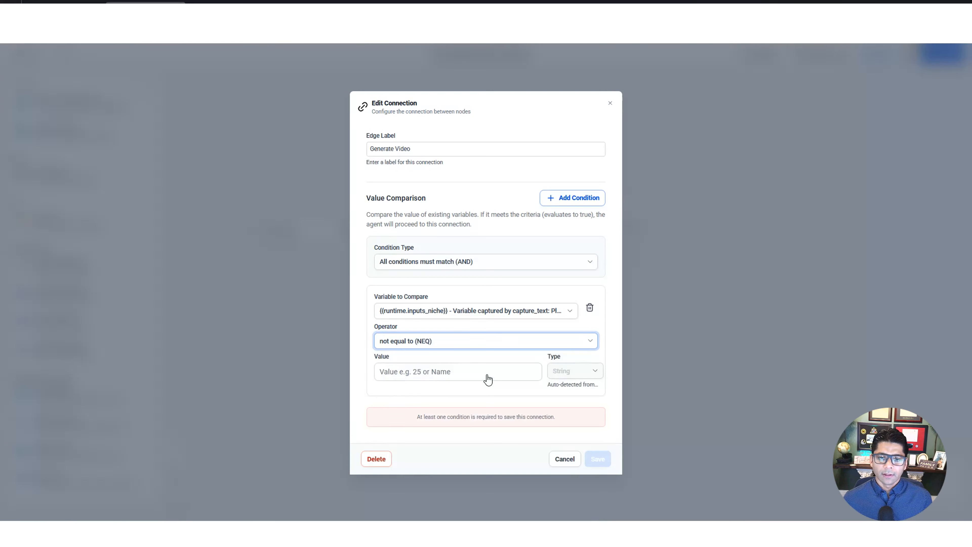
click(440, 371)
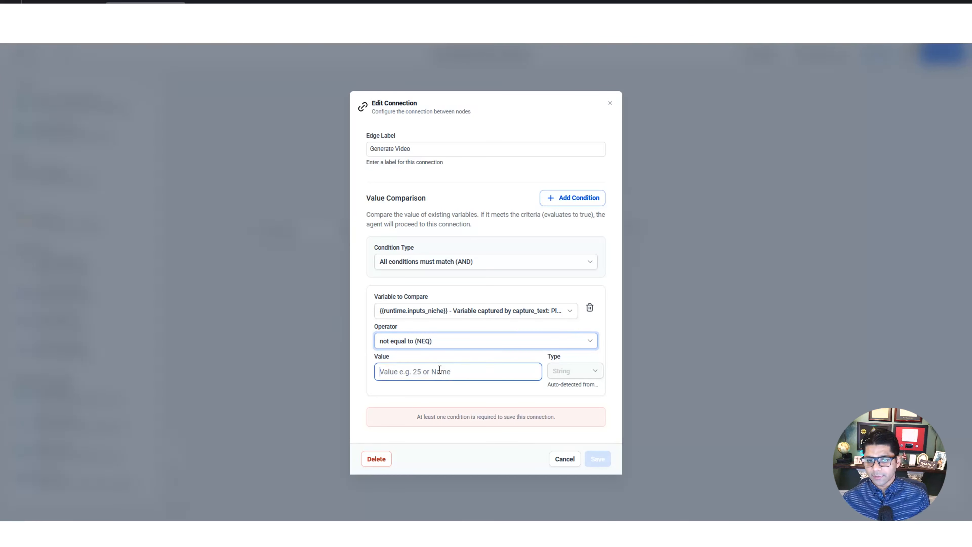
click(440, 371)
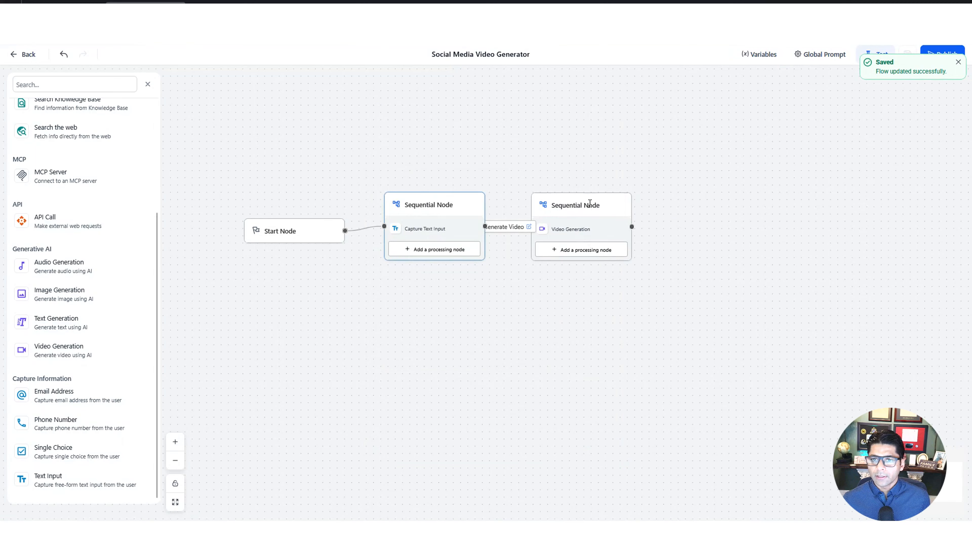
drag(591, 204, 643, 205)
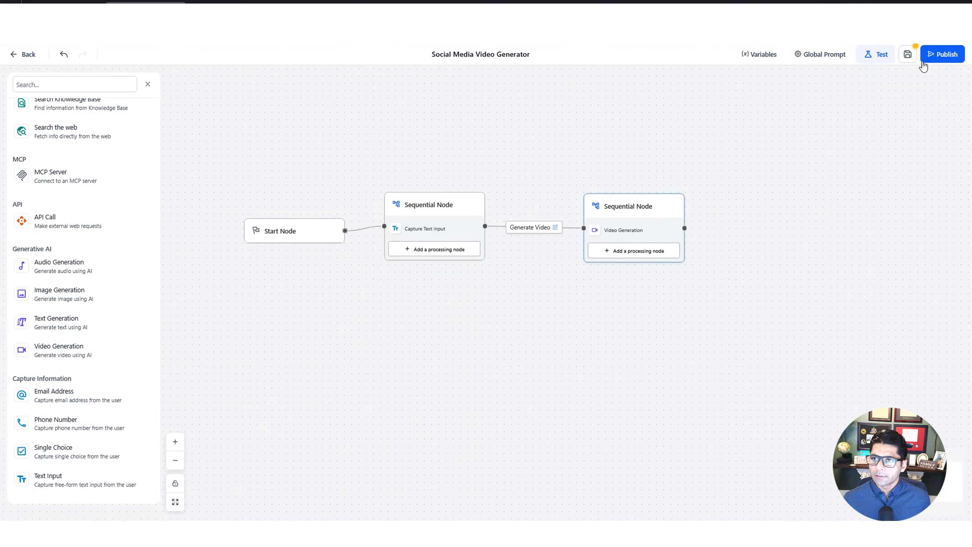
Save the agent and promote it to production
click(909, 56)
click(951, 55)
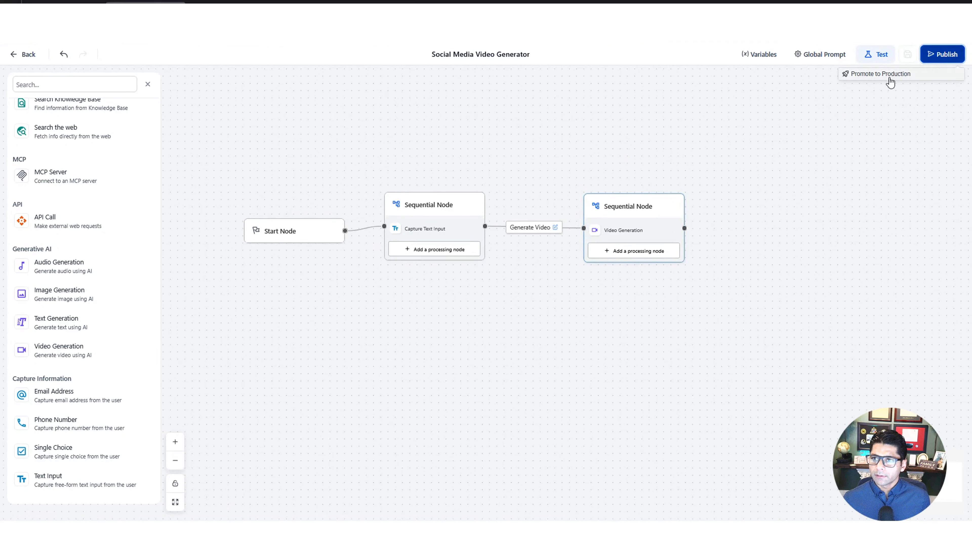
click(889, 79)
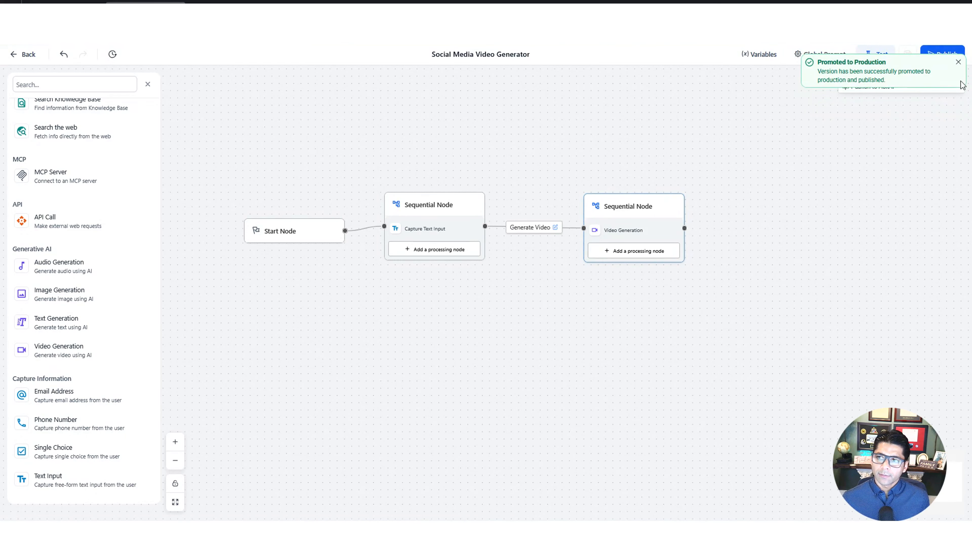
click(959, 63)
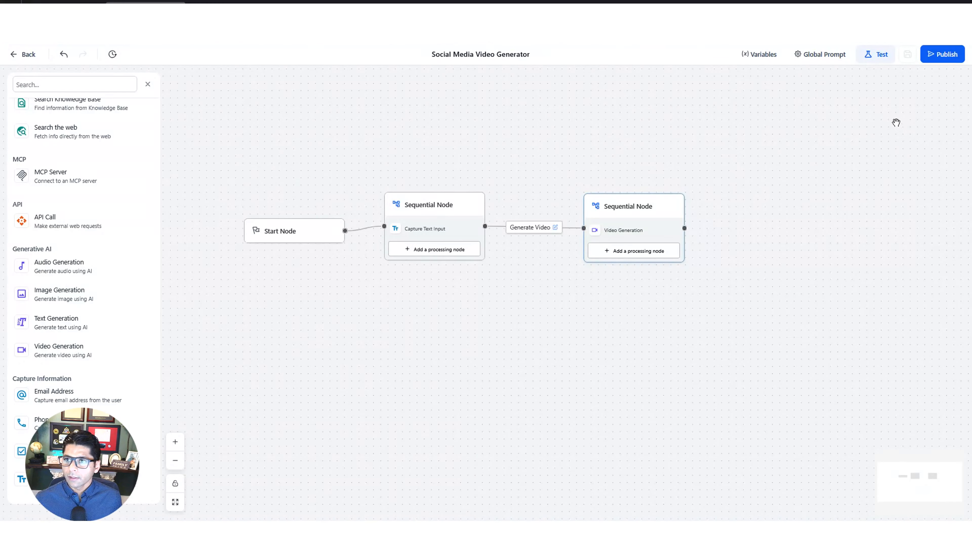
Start a test chat with the agent and answer the niche prompt with "elecrician"
click(877, 57)
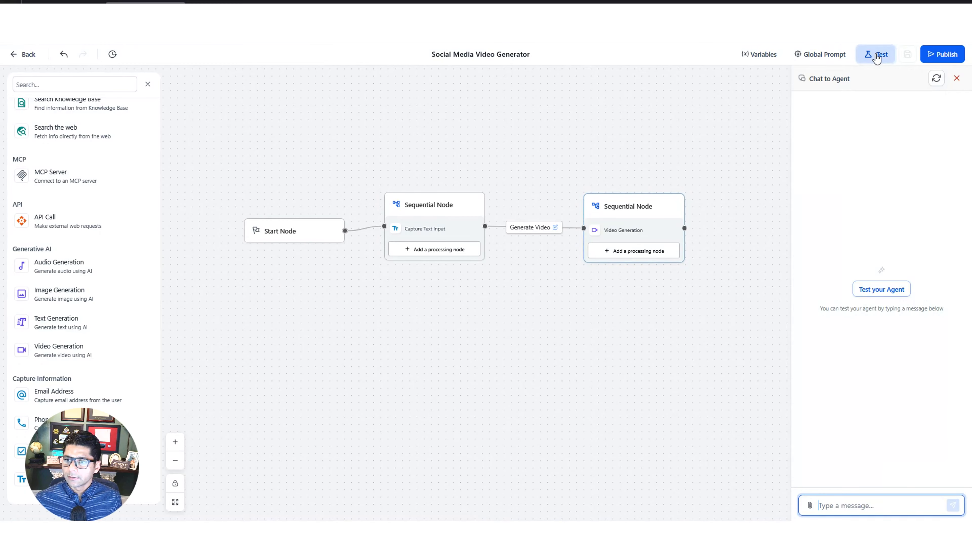
click(883, 288)
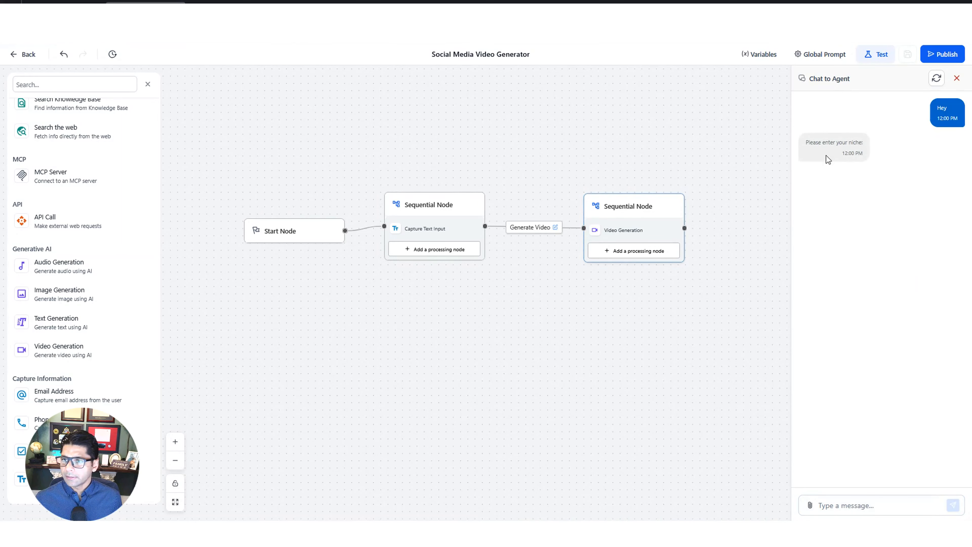
click(842, 504)
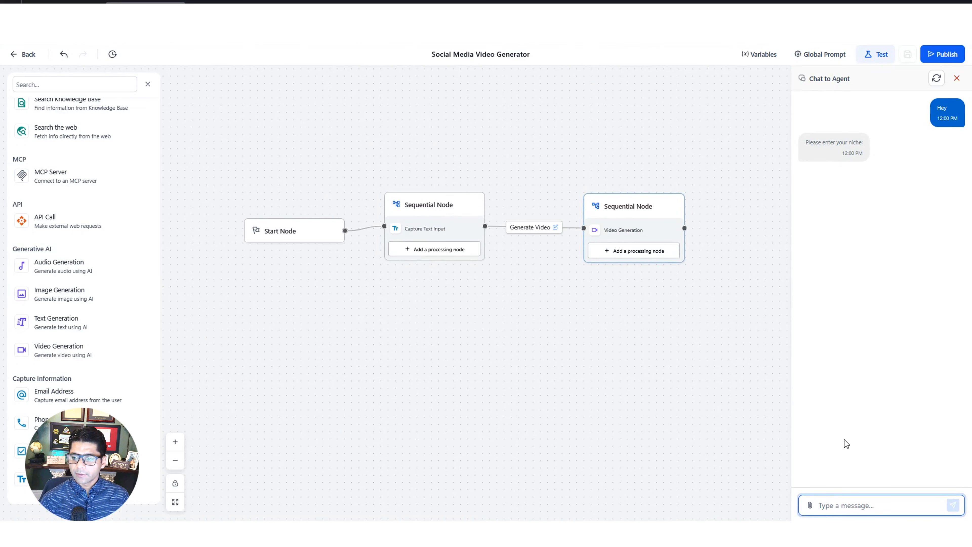
text(elecrician)
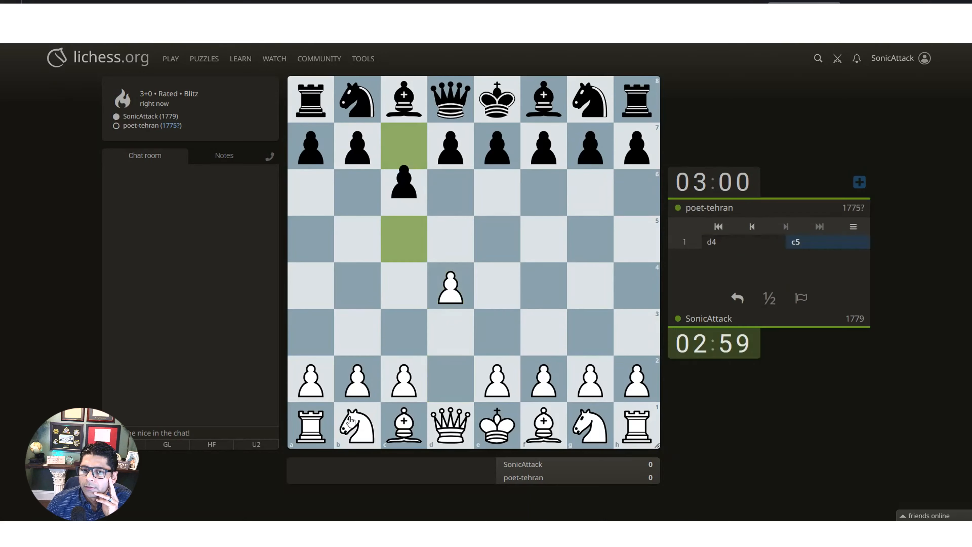
drag(351, 421, 404, 333)
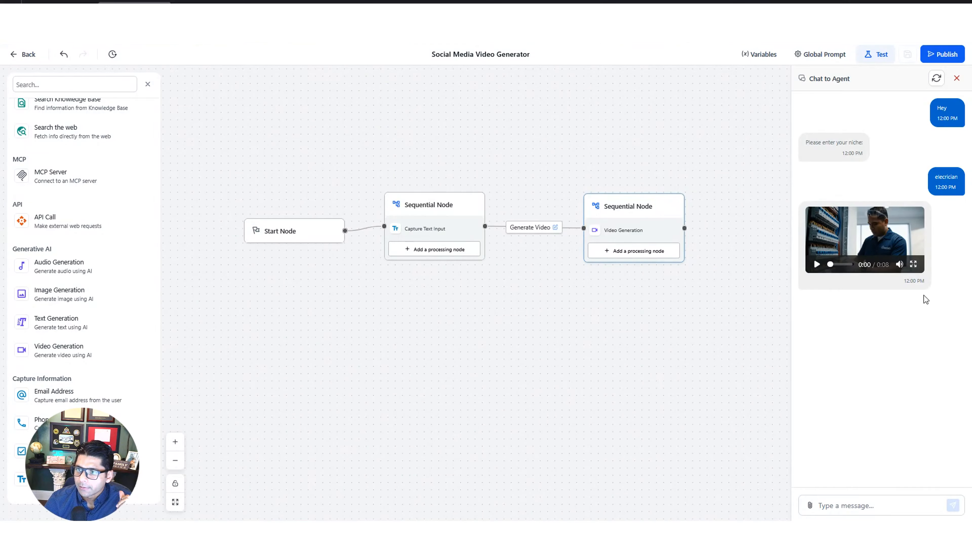
View the generated video in full screen and save it to the computer as an MP4 file
click(914, 264)
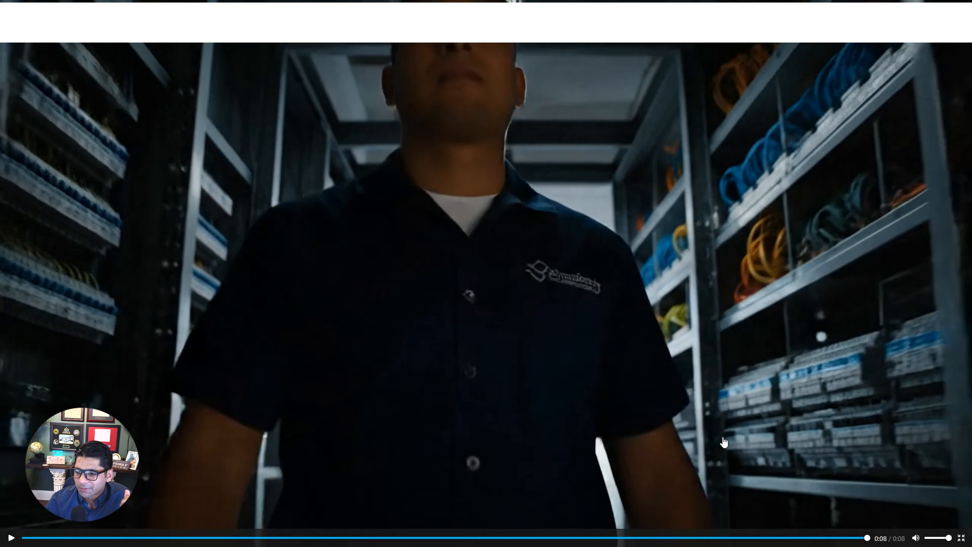
key(Escape)
click(914, 264)
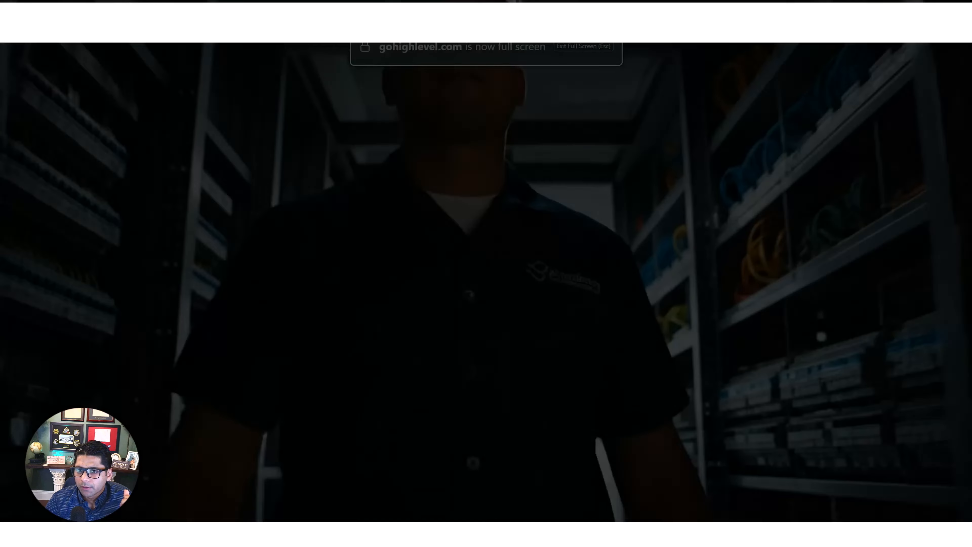
right_click(551, 200)
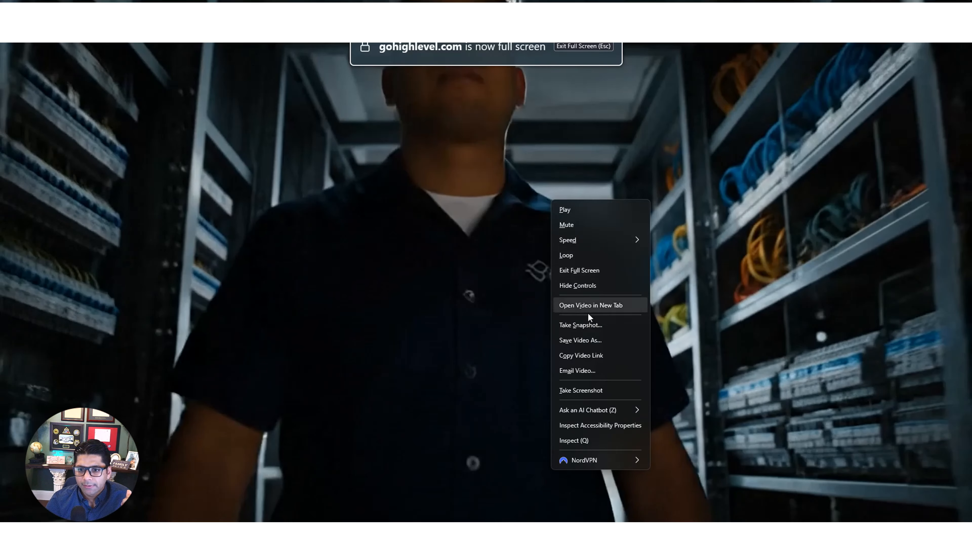
click(602, 340)
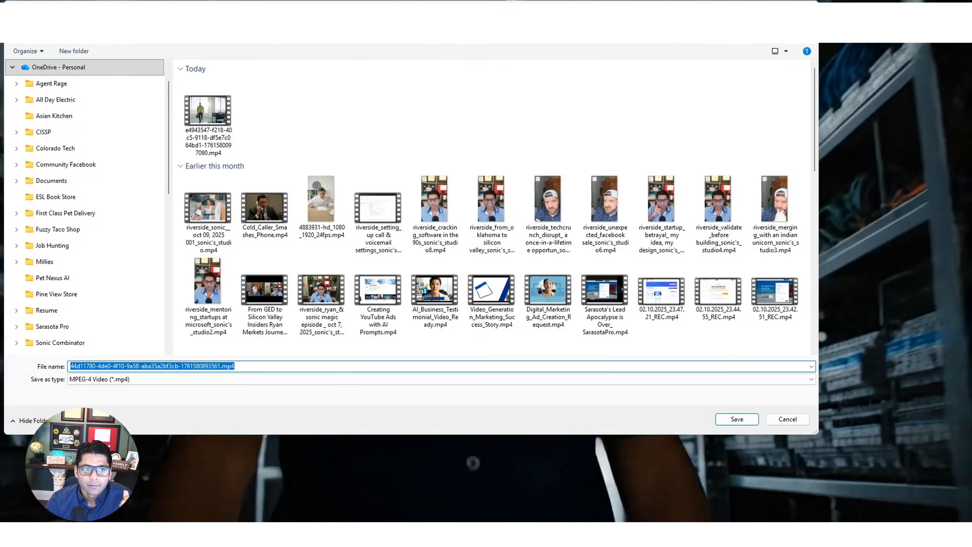
key(Return)
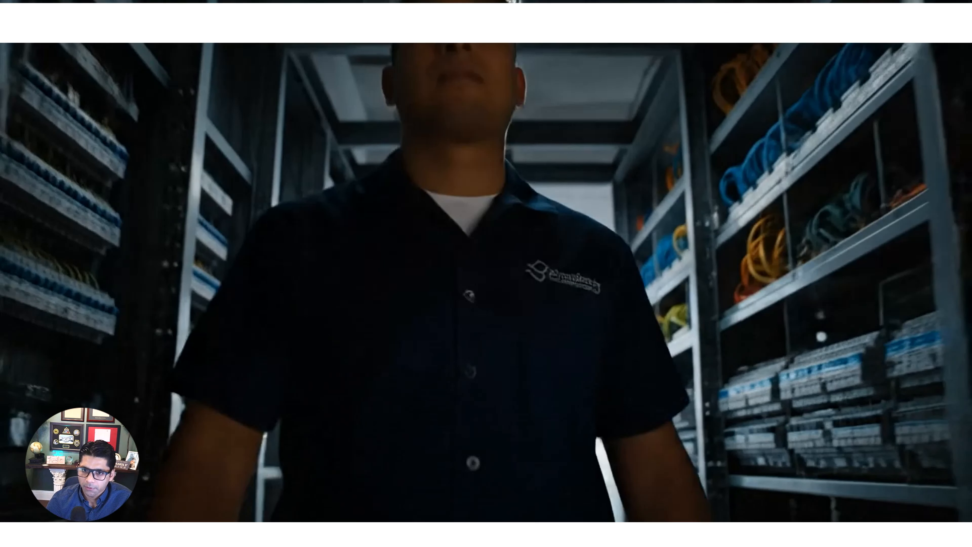
key(Escape)
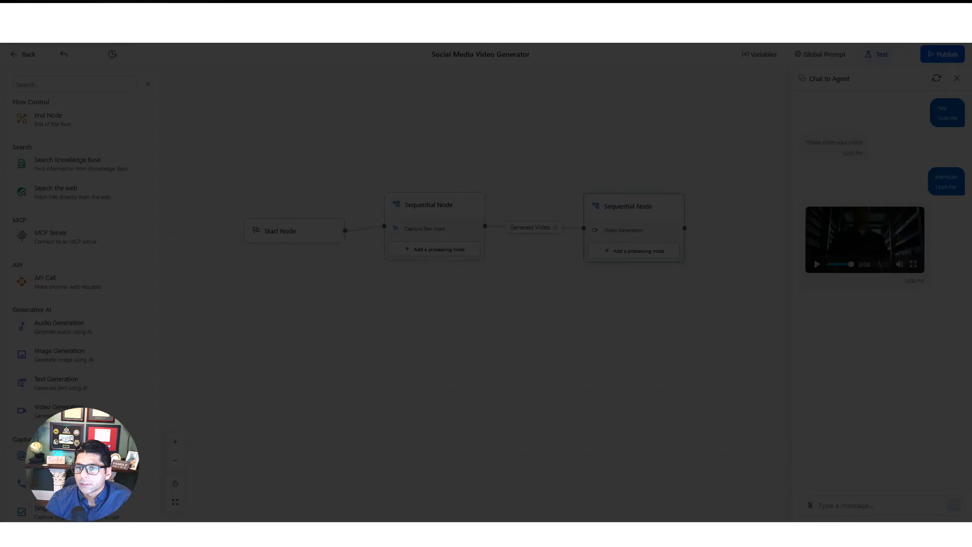